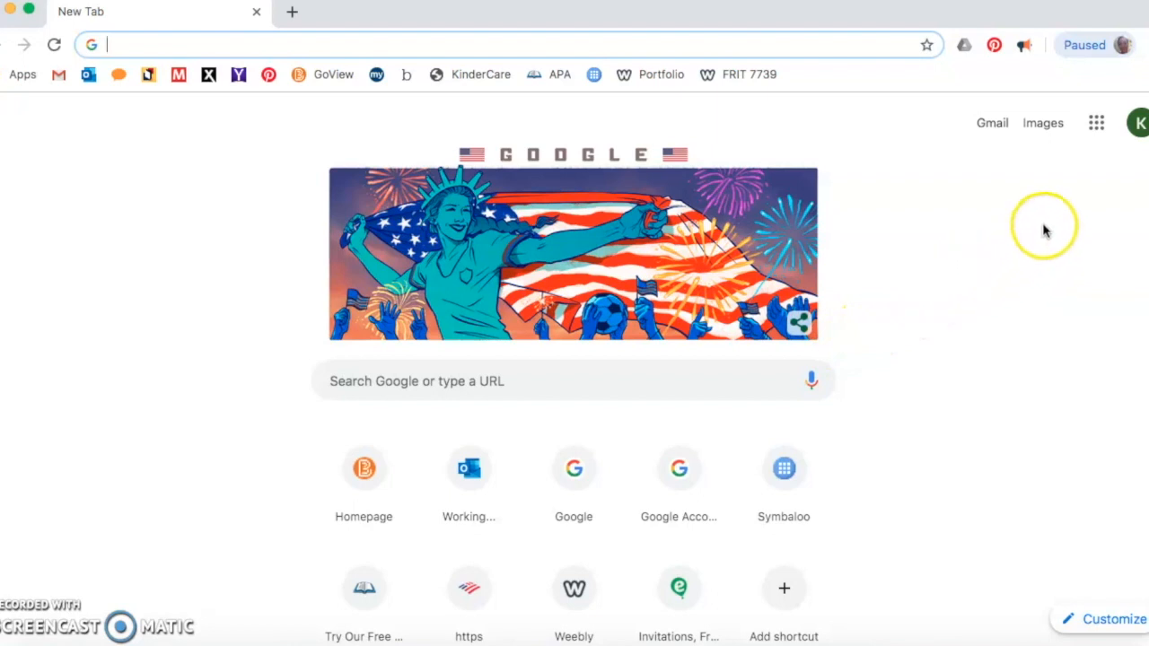
# Open Google Classroom from the Google apps and create a new class named "Test".
pyautogui.click(1097, 126)
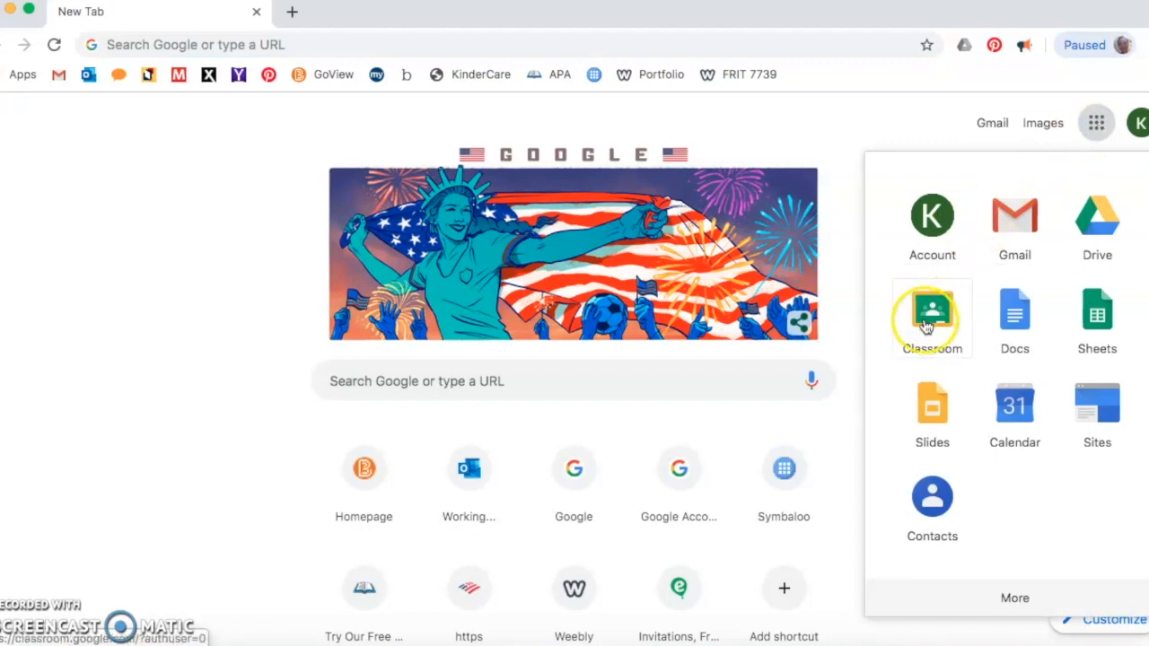
pyautogui.click(926, 324)
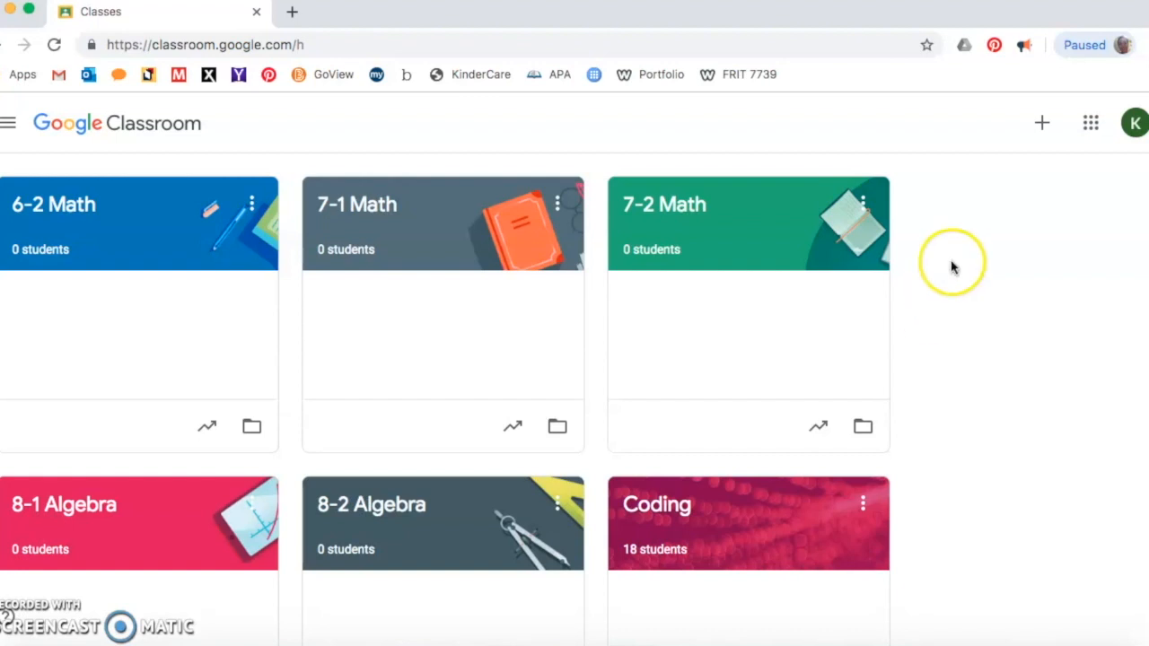
pyautogui.click(1039, 120)
pyautogui.click(996, 193)
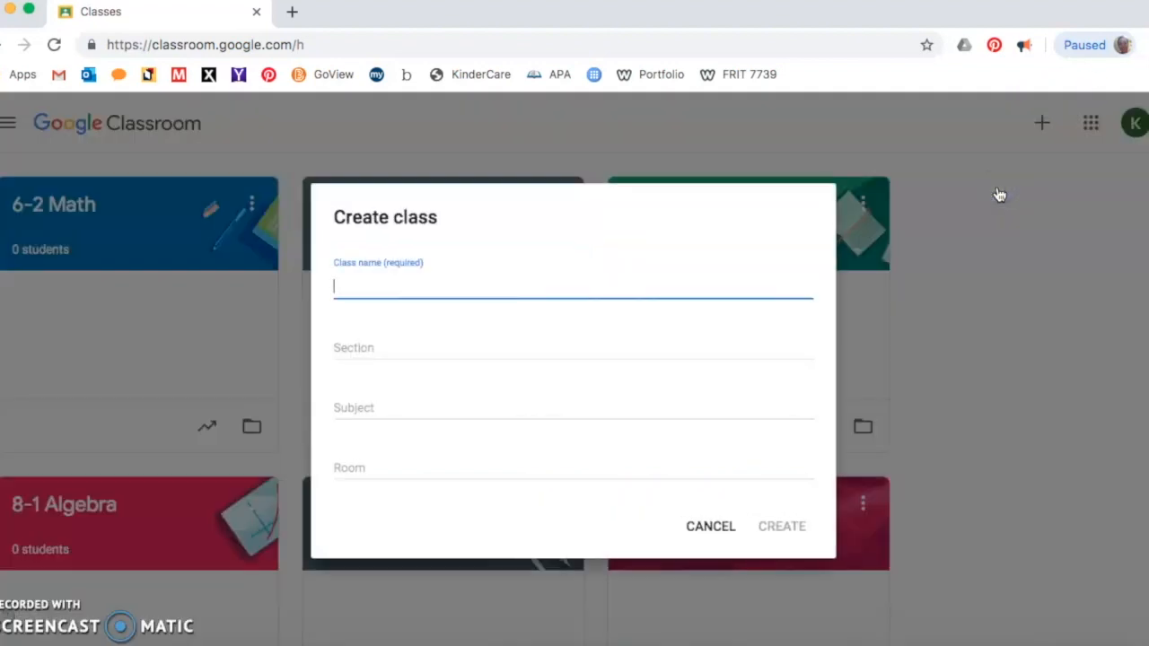
pyautogui.write('Test')
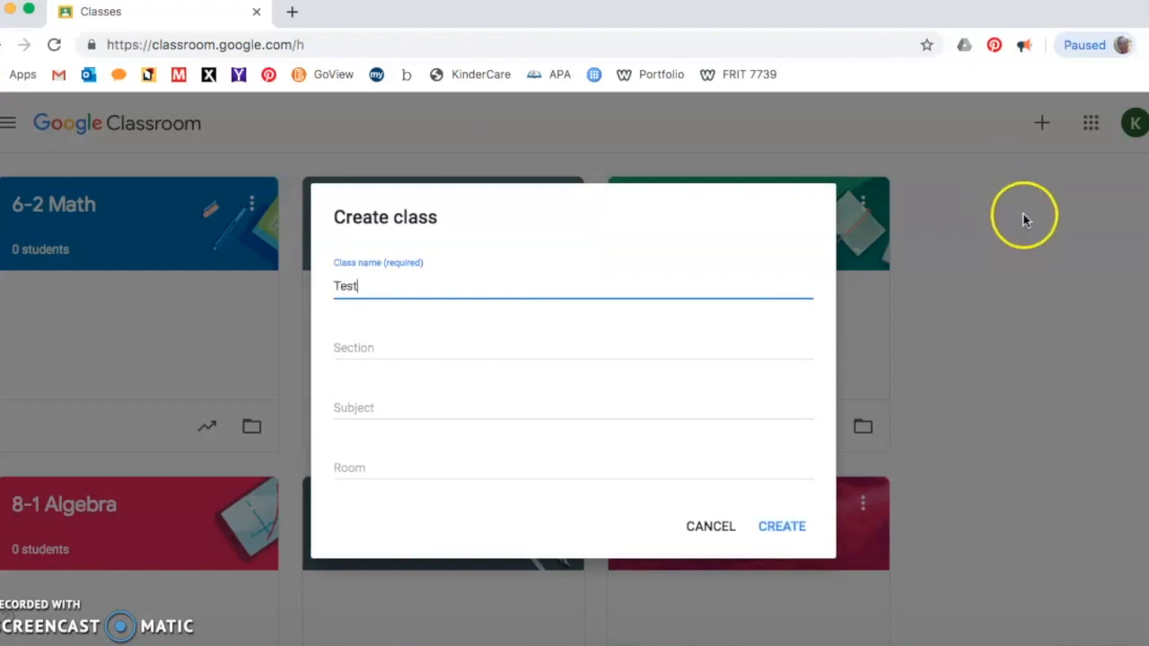
pyautogui.click(777, 528)
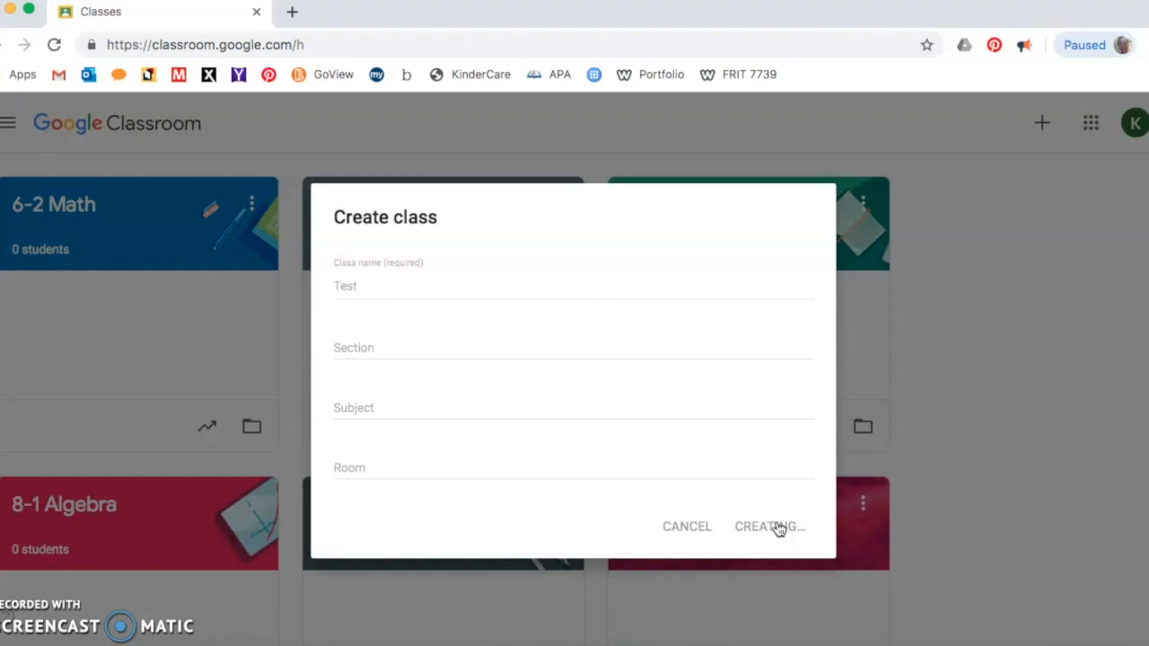
pyautogui.click(714, 526)
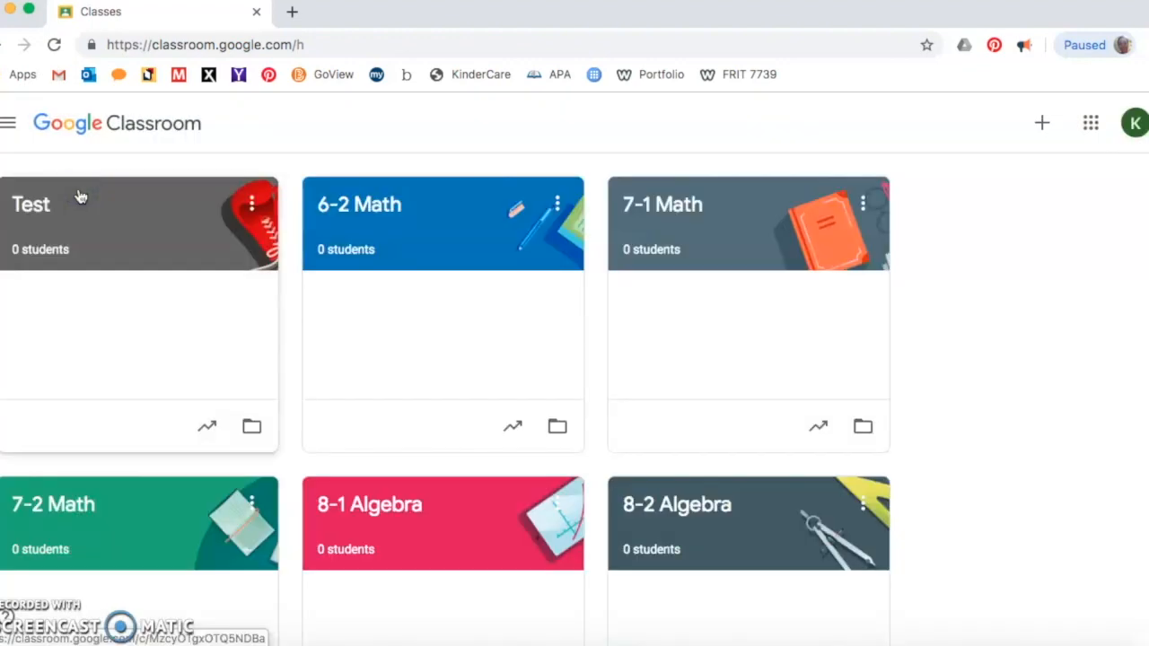
# Examine the Test class card's options and the positions offered for moving the class.
pyautogui.moveTo(81, 196)
pyautogui.mouseDown()
pyautogui.moveTo(154, 187)
pyautogui.moveTo(454, 203)
pyautogui.moveTo(615, 182)
pyautogui.moveTo(273, 171)
pyautogui.moveTo(95, 190)
pyautogui.mouseUp()
pyautogui.click(254, 205)
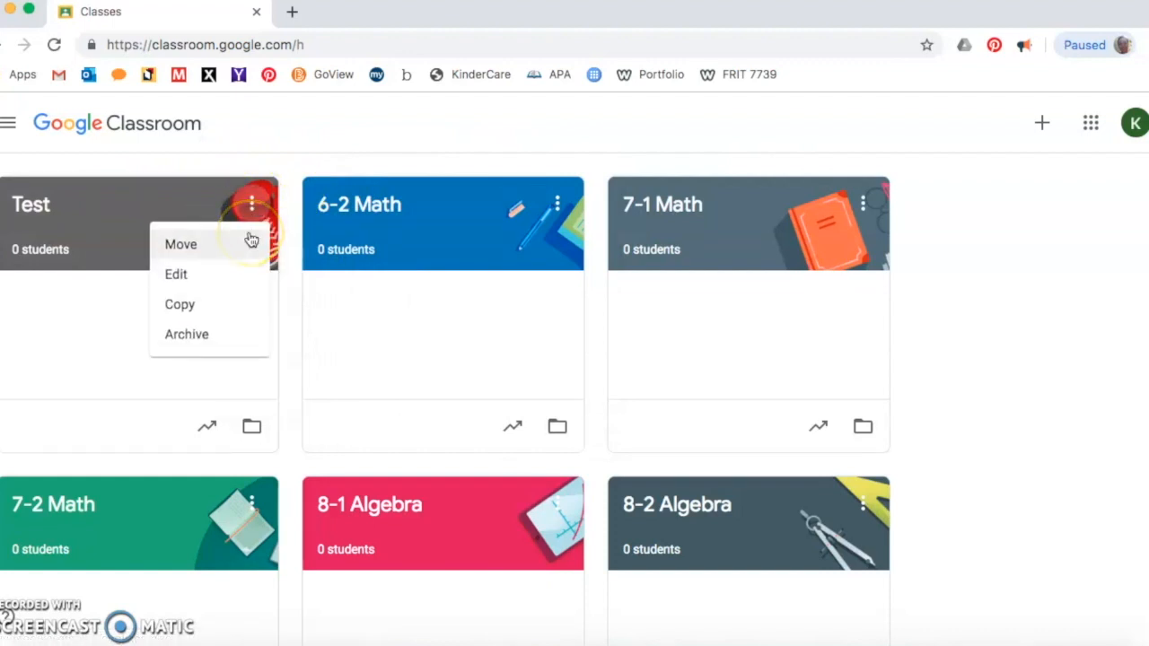
pyautogui.click(251, 241)
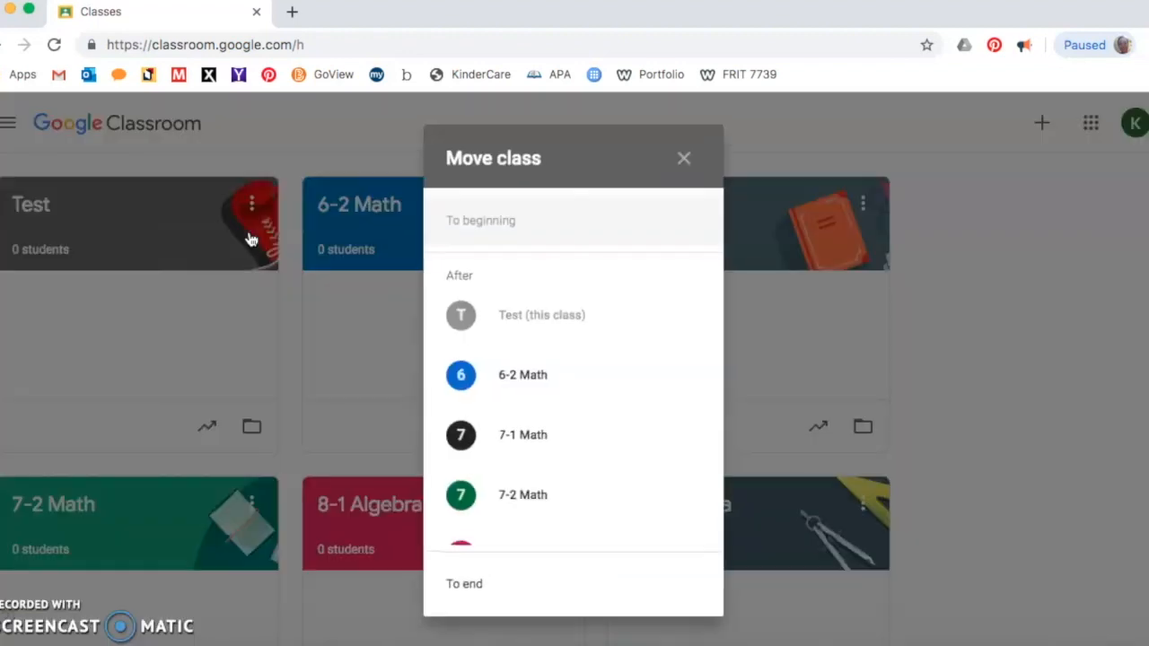
pyautogui.scroll(-5, 567, 422)
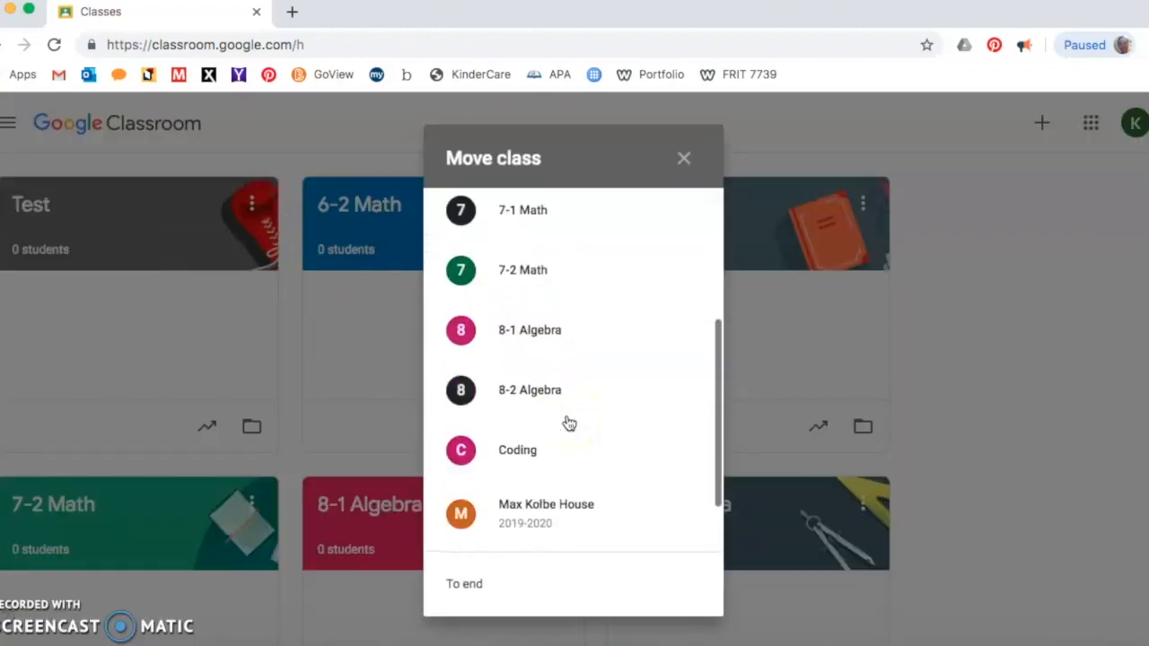
pyautogui.scroll(5, 567, 422)
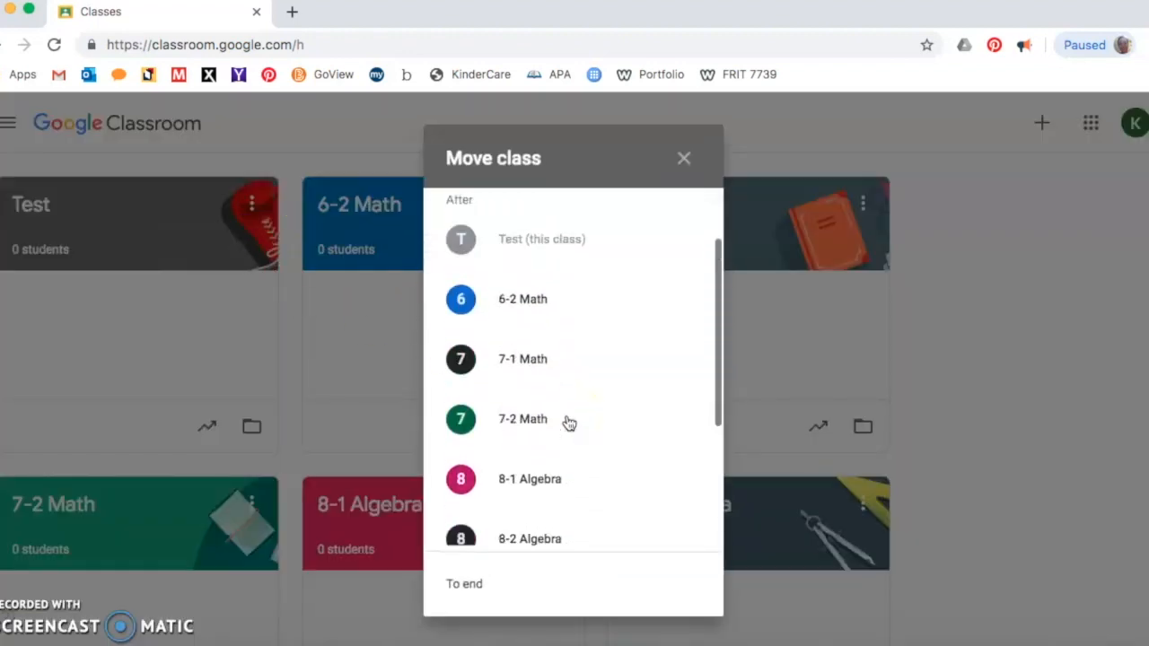
pyautogui.click(683, 158)
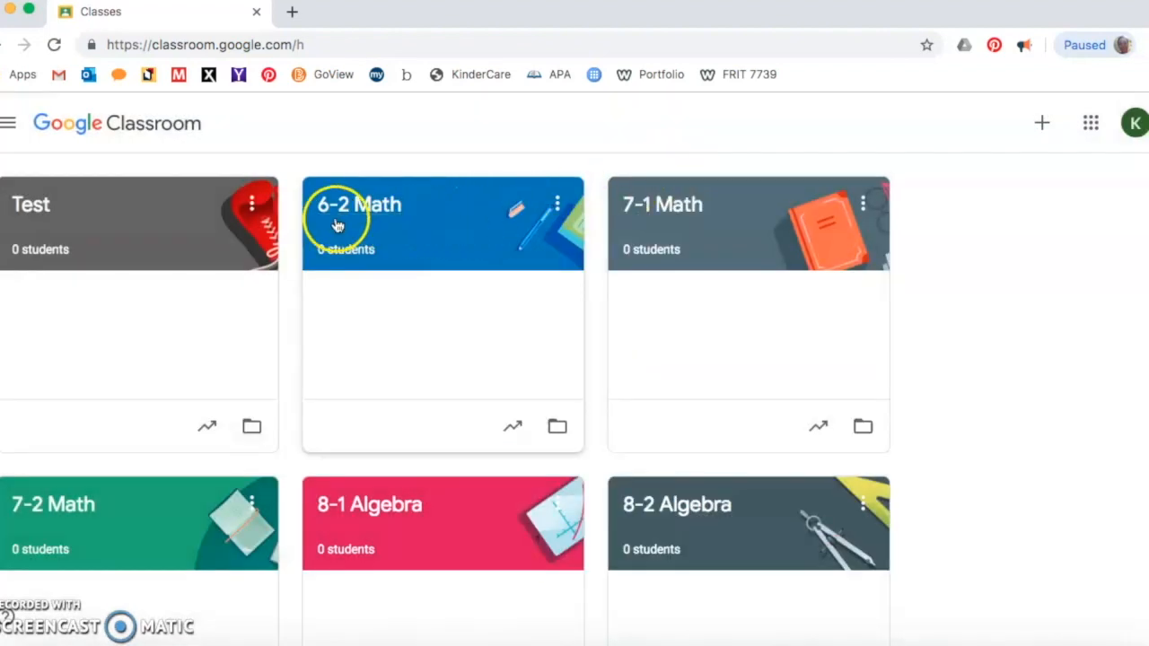
pyautogui.click(254, 206)
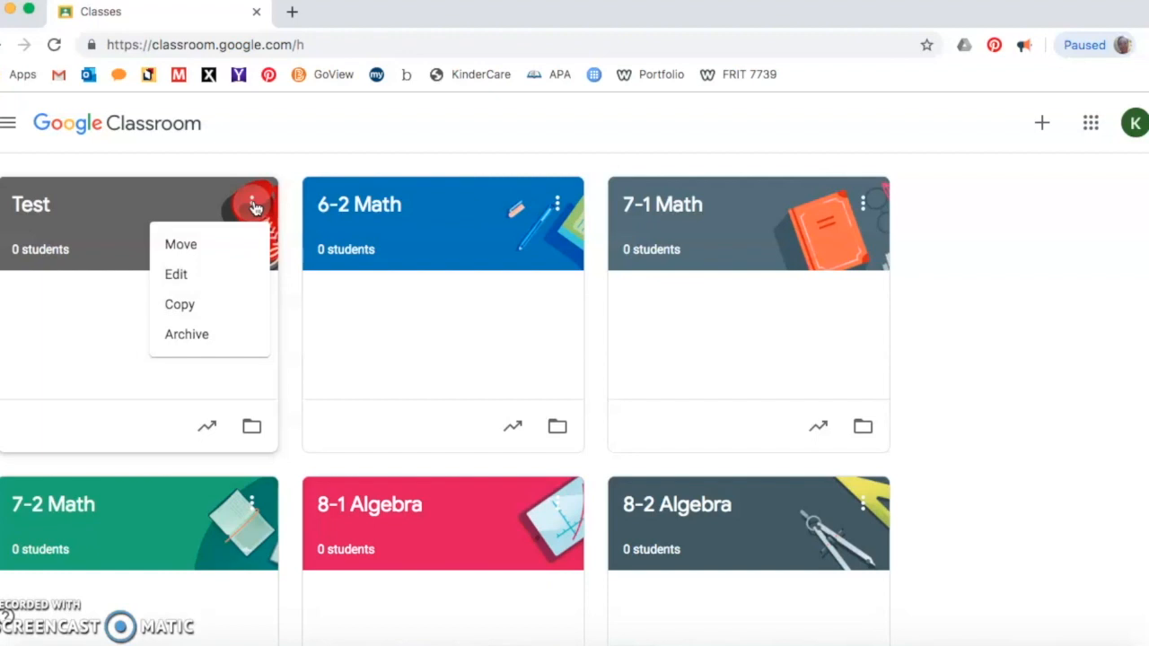
pyautogui.click(254, 206)
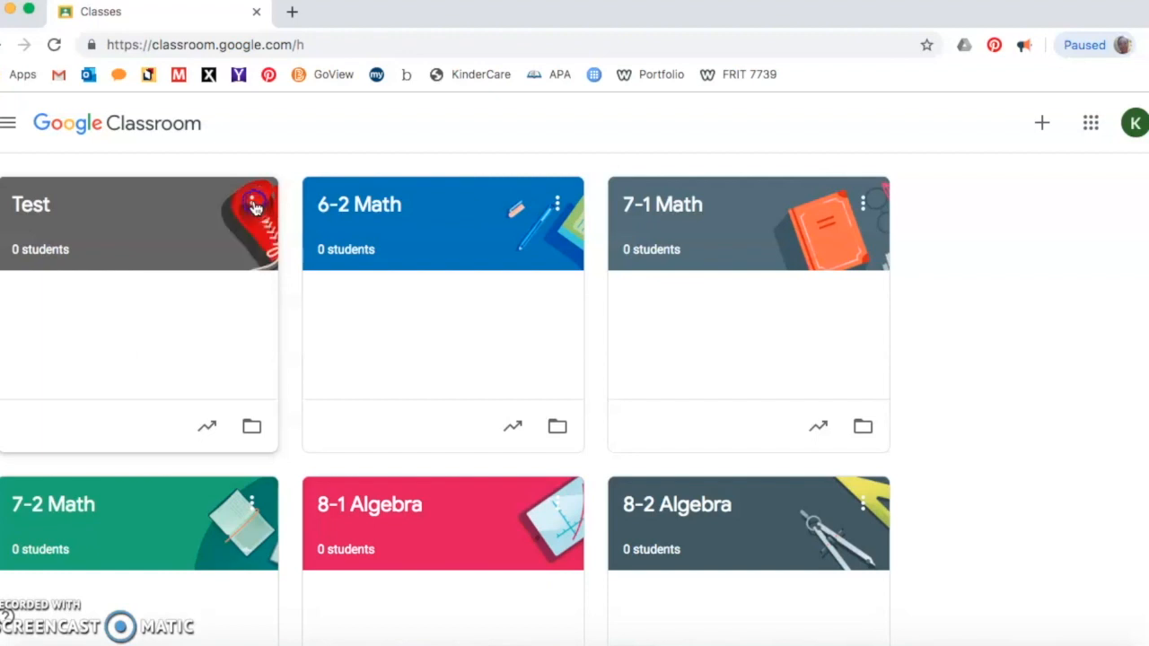
# Look through the main navigation list of classes, down to the Archived Classes entry, and close it.
pyautogui.click(9, 127)
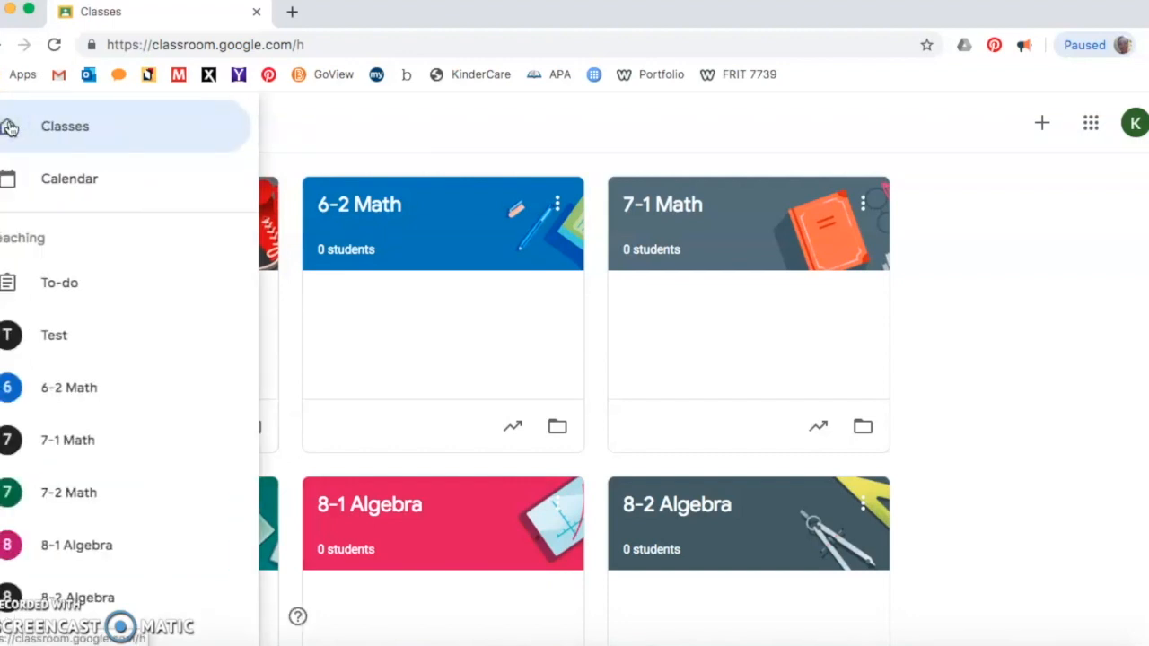
pyautogui.scroll(-3, 134, 359)
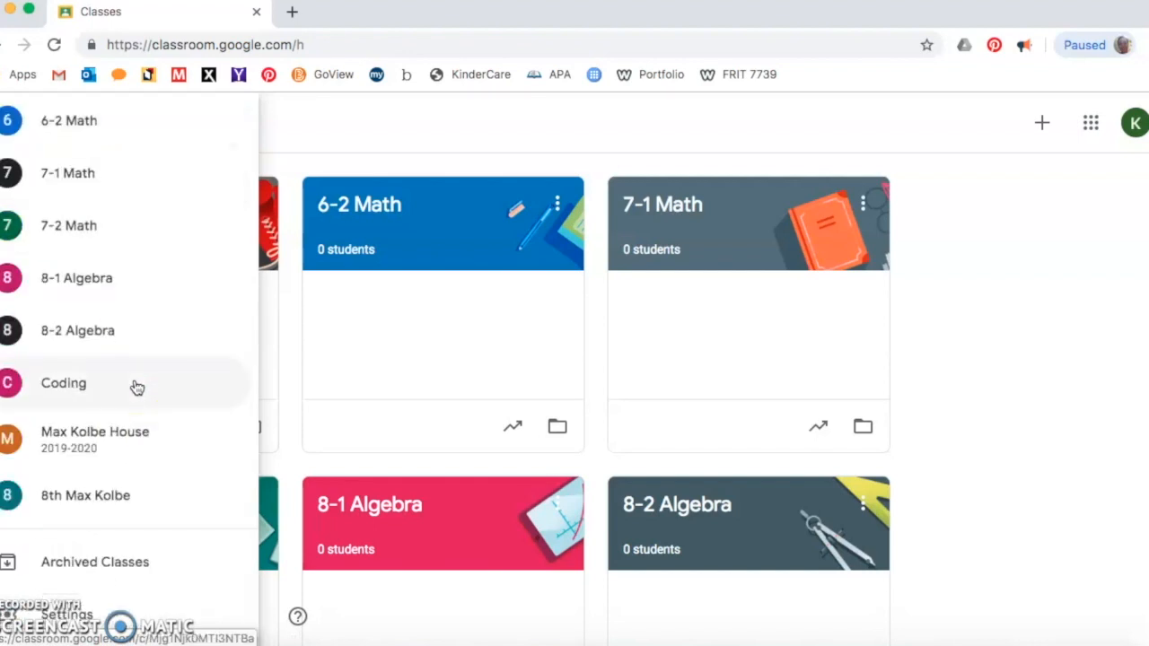
pyautogui.click(85, 556)
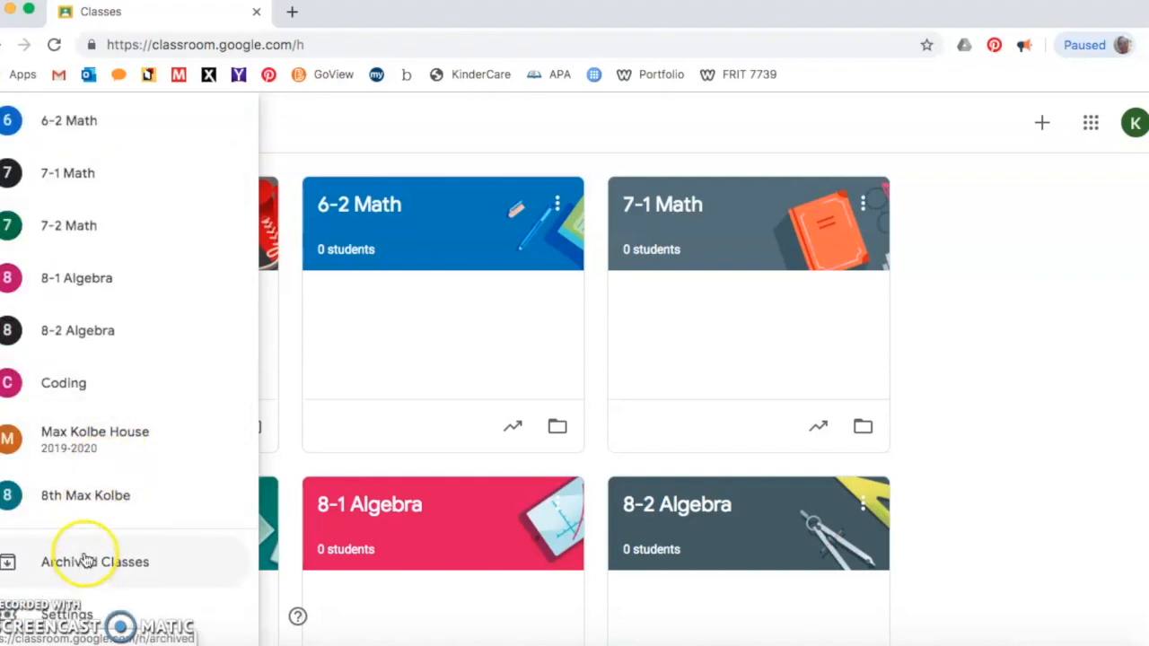
pyautogui.scroll(3, 123, 264)
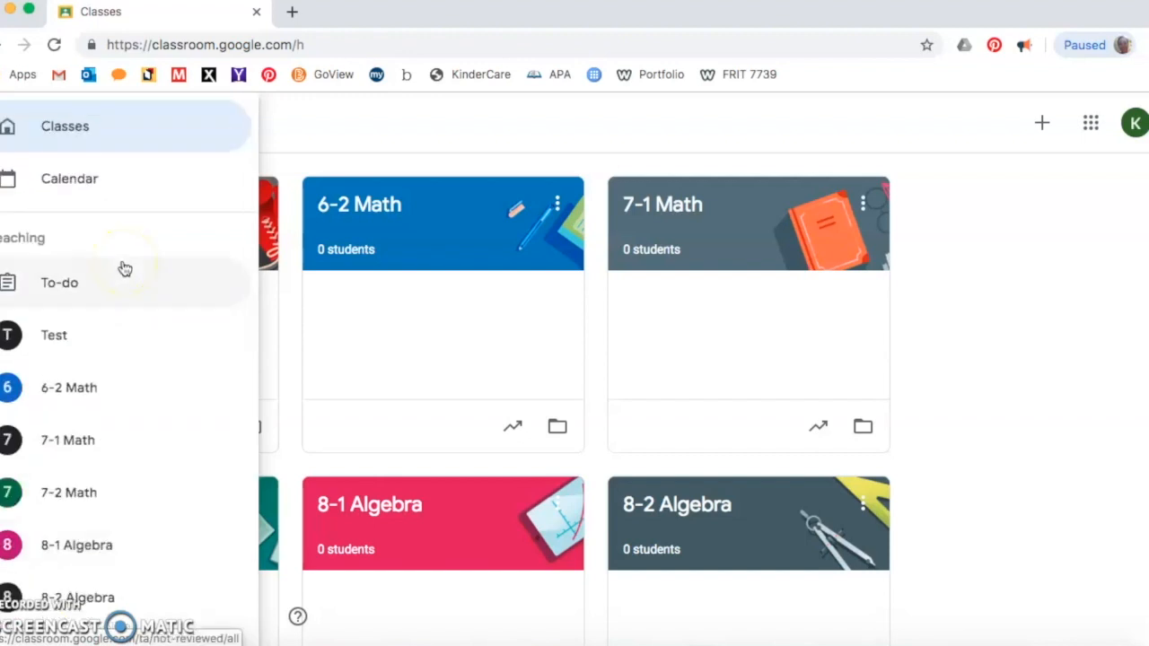
pyautogui.click(314, 139)
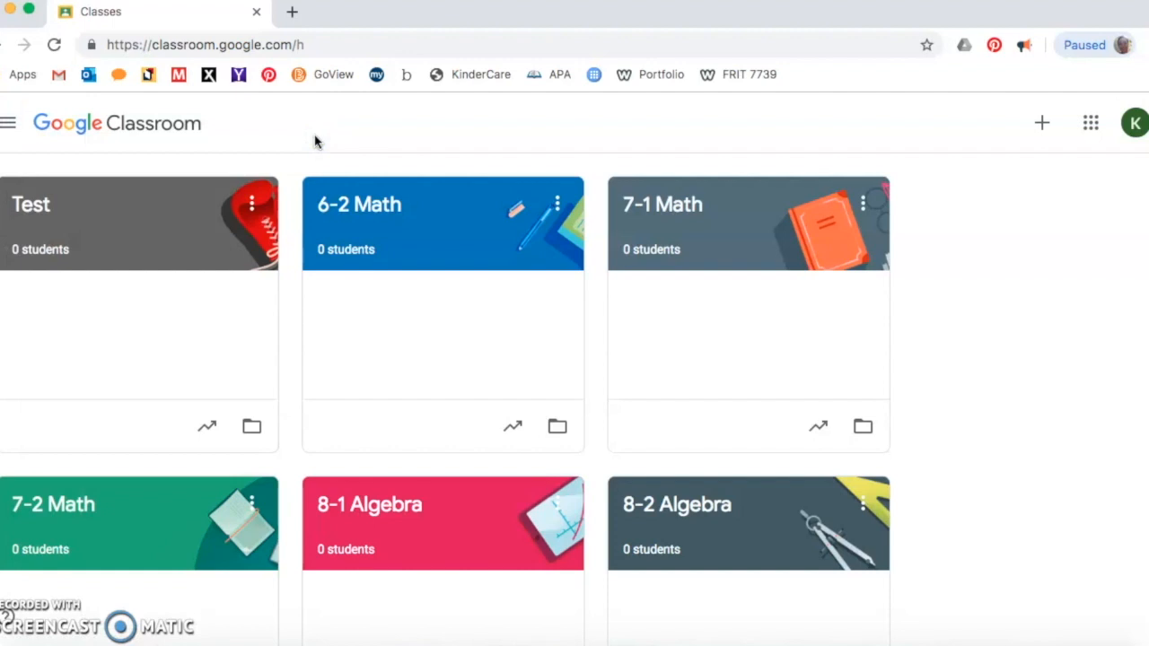
pyautogui.click(140, 160)
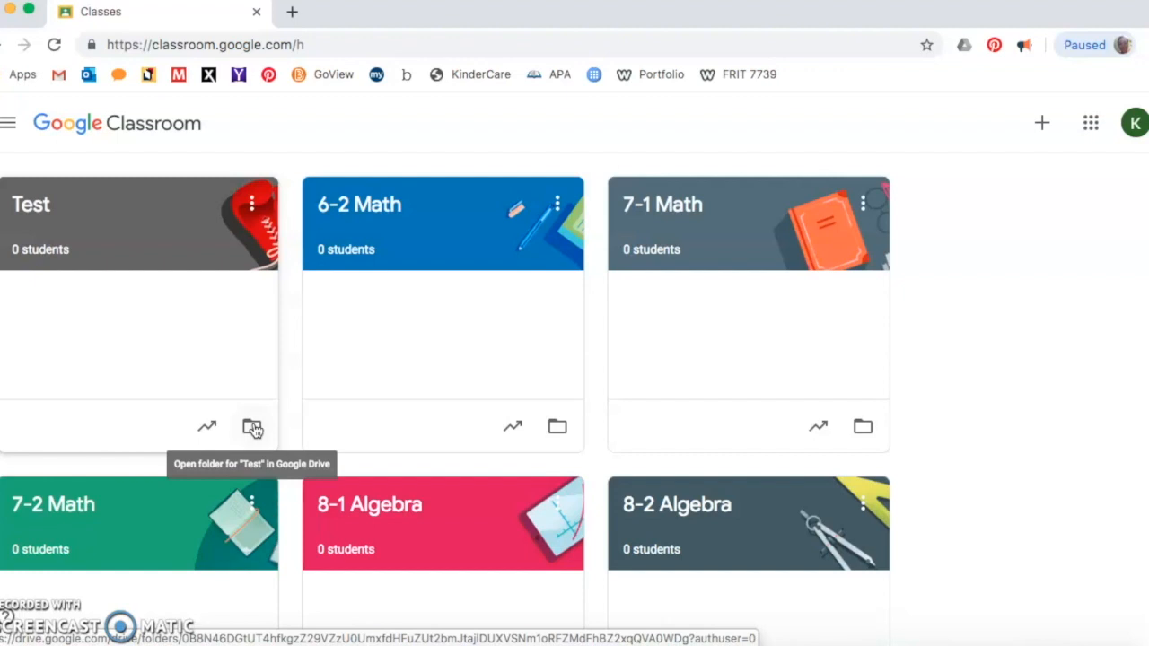
# Open the Test class and set its theme to the General gallery image with the orange book and glasses.
pyautogui.click(32, 206)
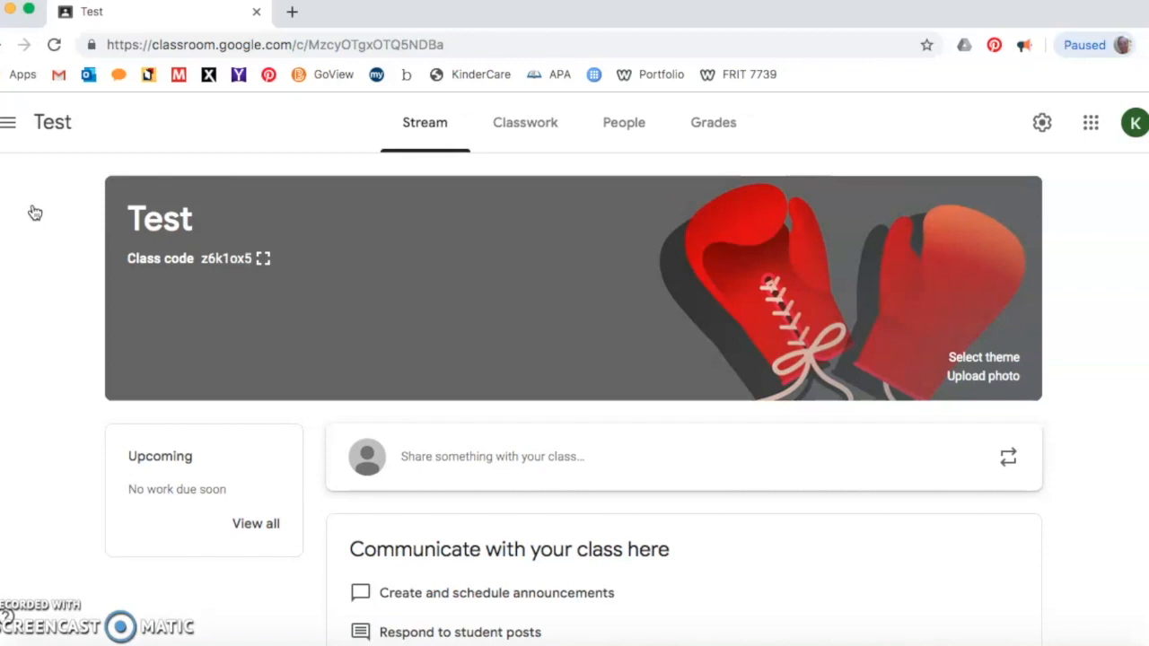
pyautogui.click(968, 358)
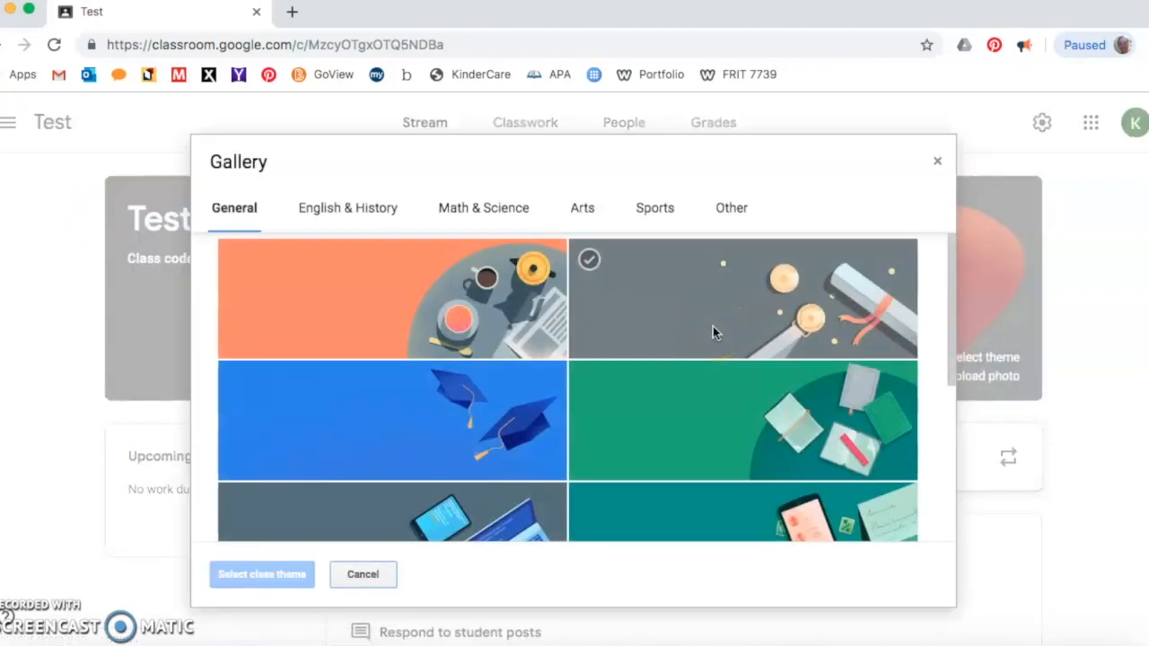
pyautogui.scroll(-5, 574, 430)
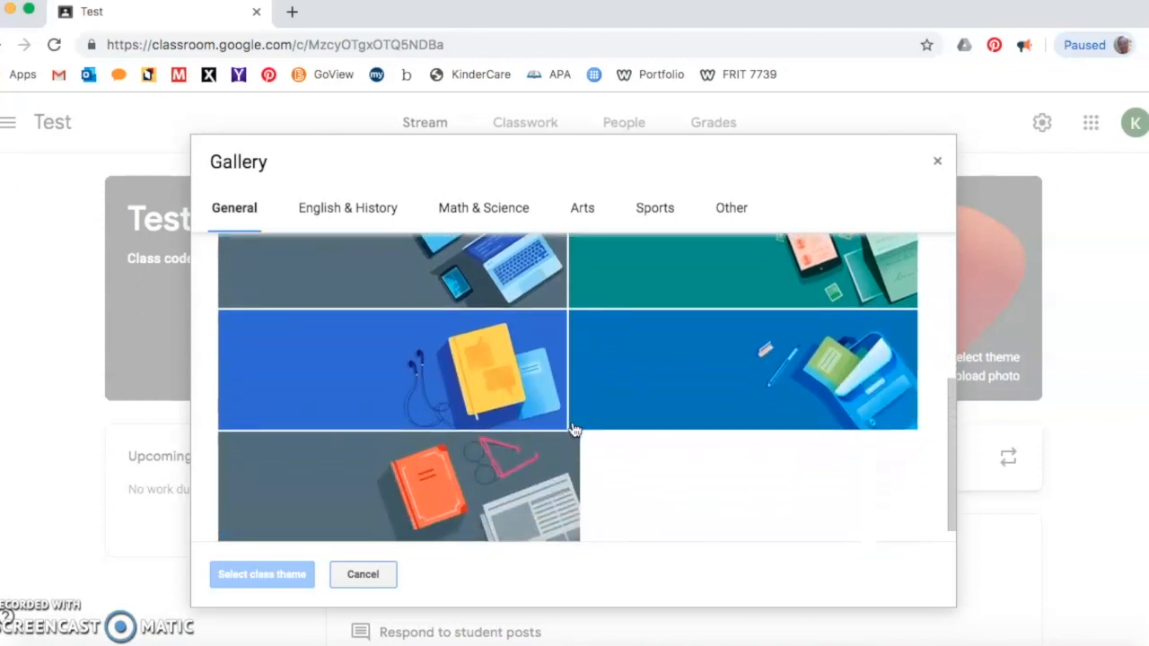
pyautogui.click(398, 473)
pyautogui.click(269, 574)
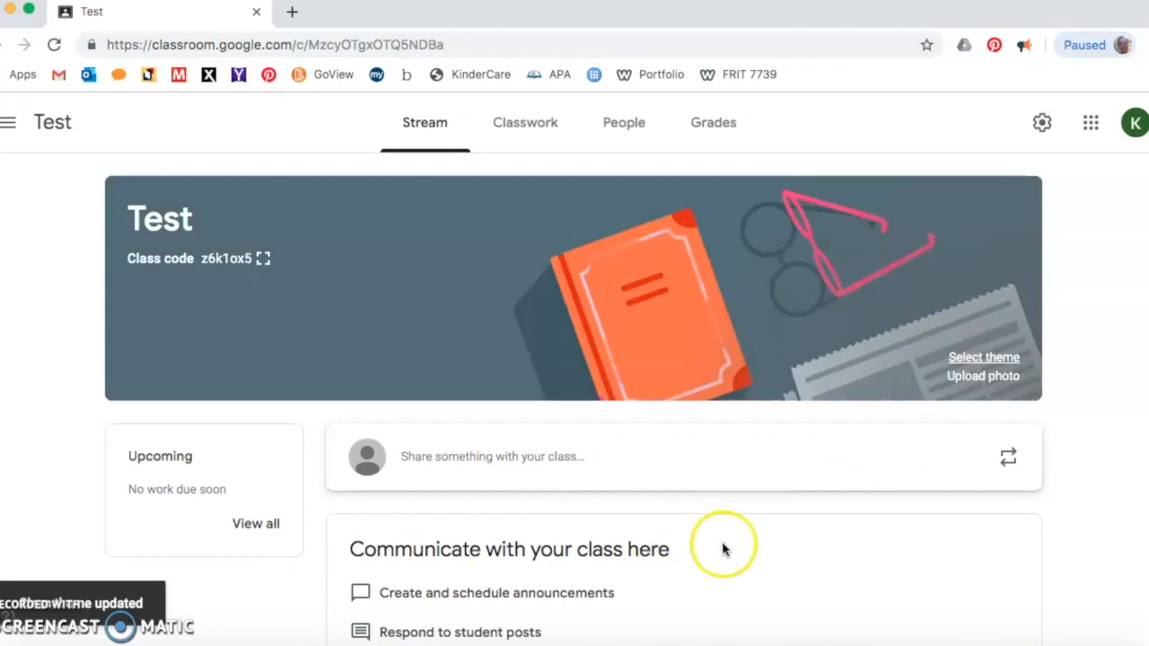
pyautogui.click(984, 377)
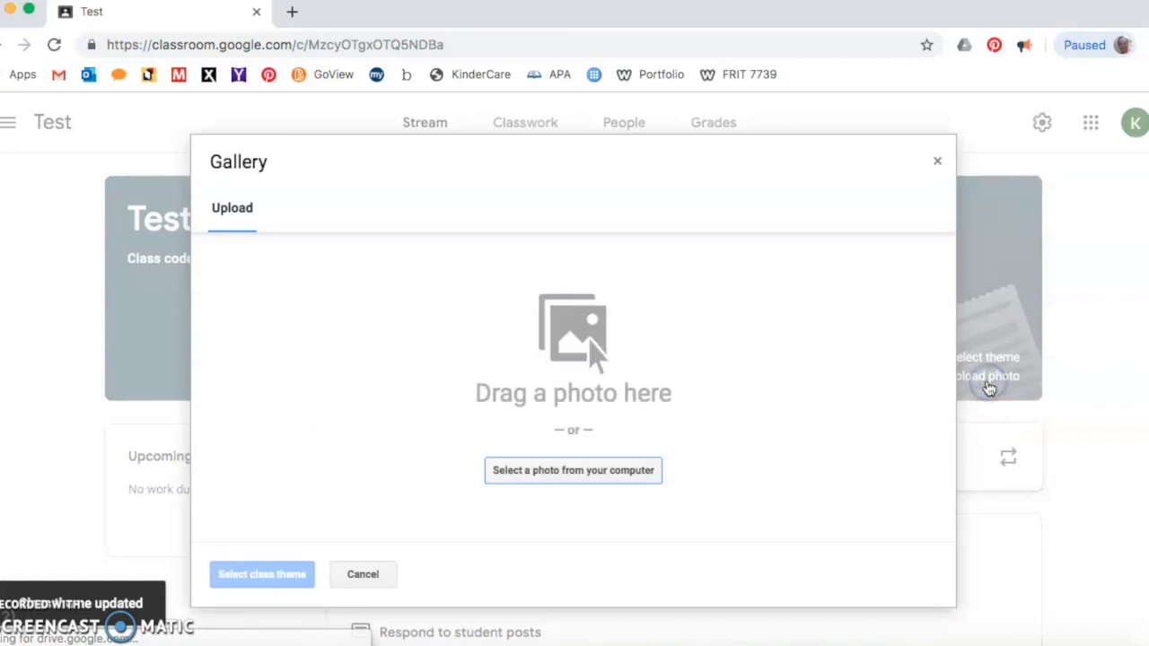
pyautogui.click(363, 575)
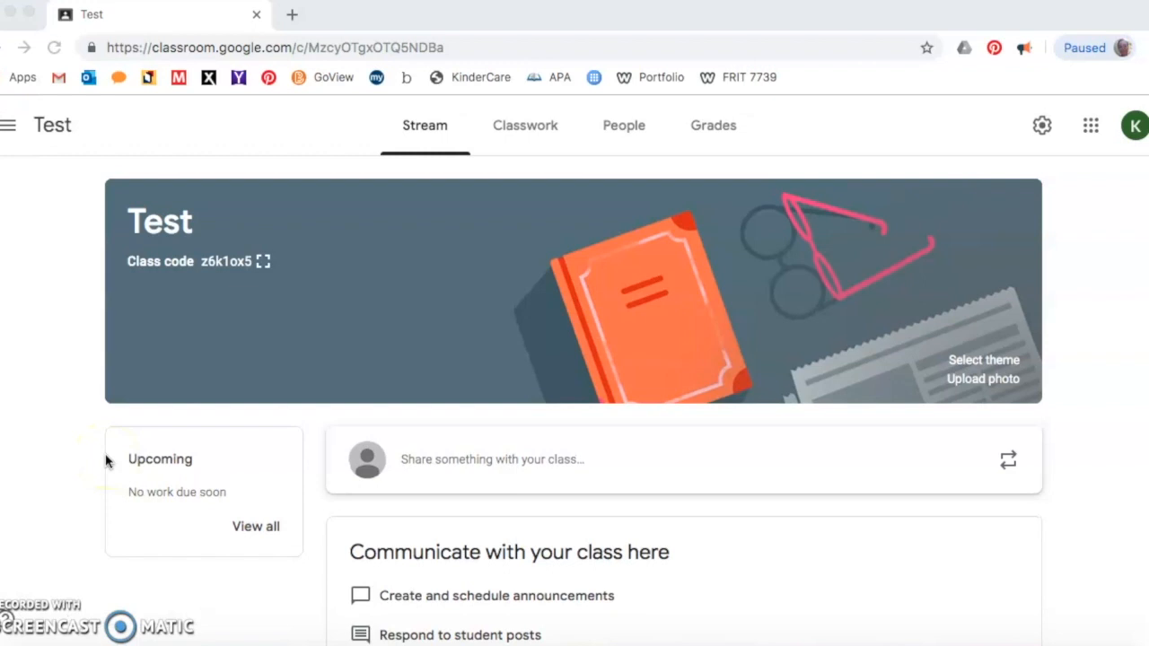
# Start a new assignment in the Test class's classwork and check which classes and students it can be given to.
pyautogui.click(524, 130)
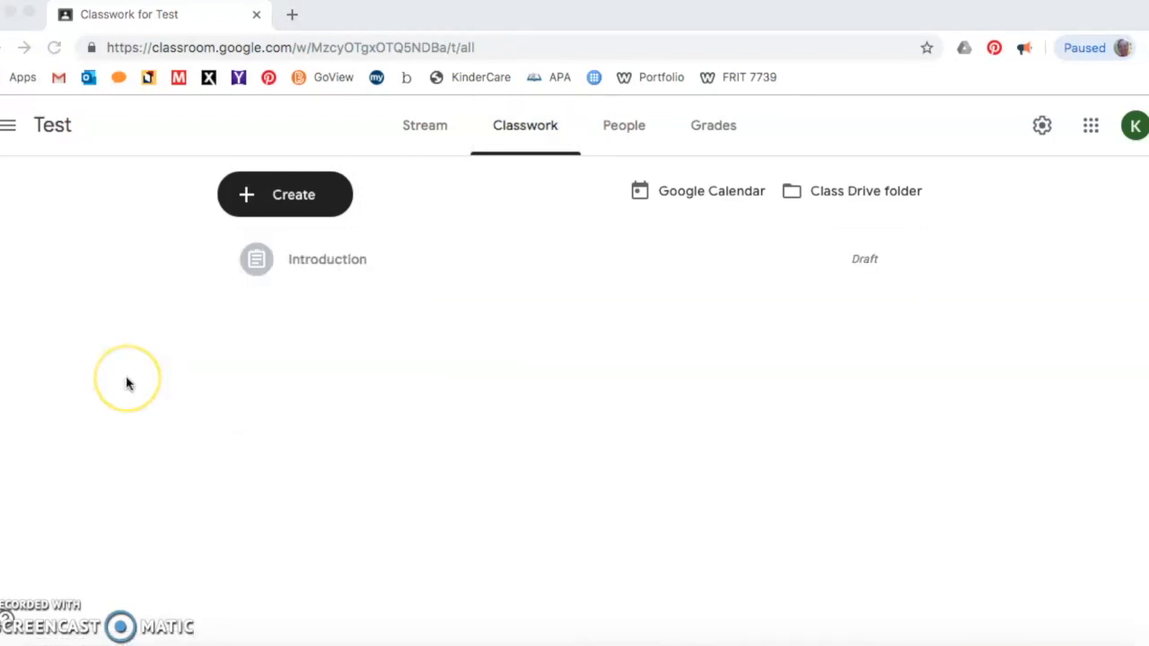
pyautogui.click(283, 199)
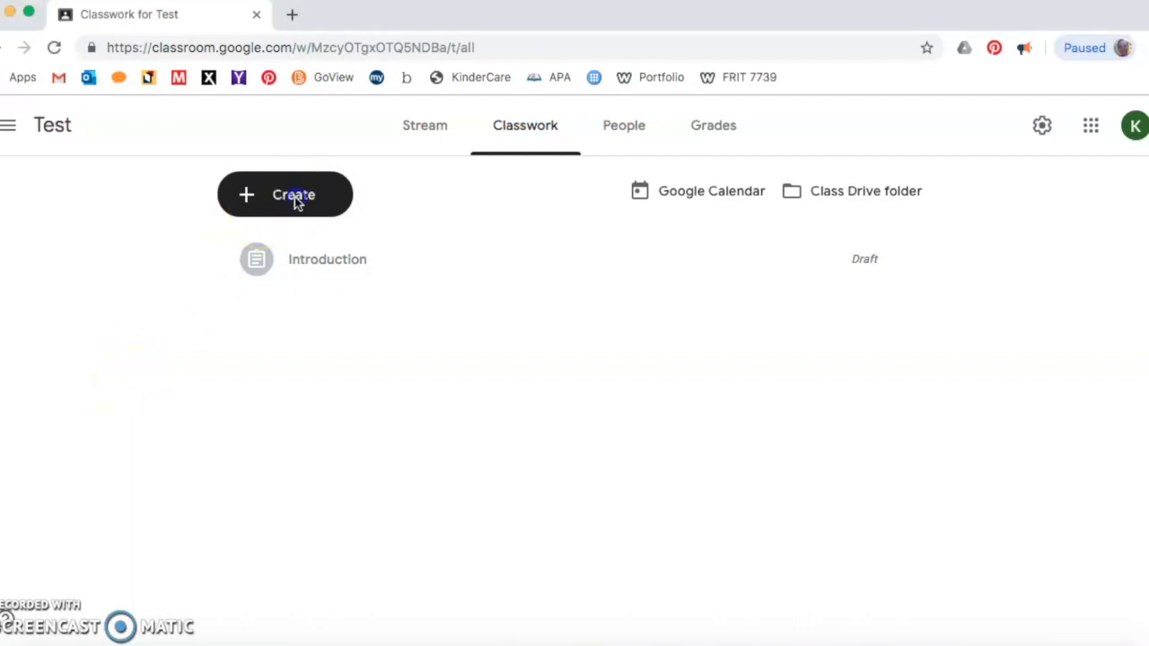
pyautogui.click(300, 245)
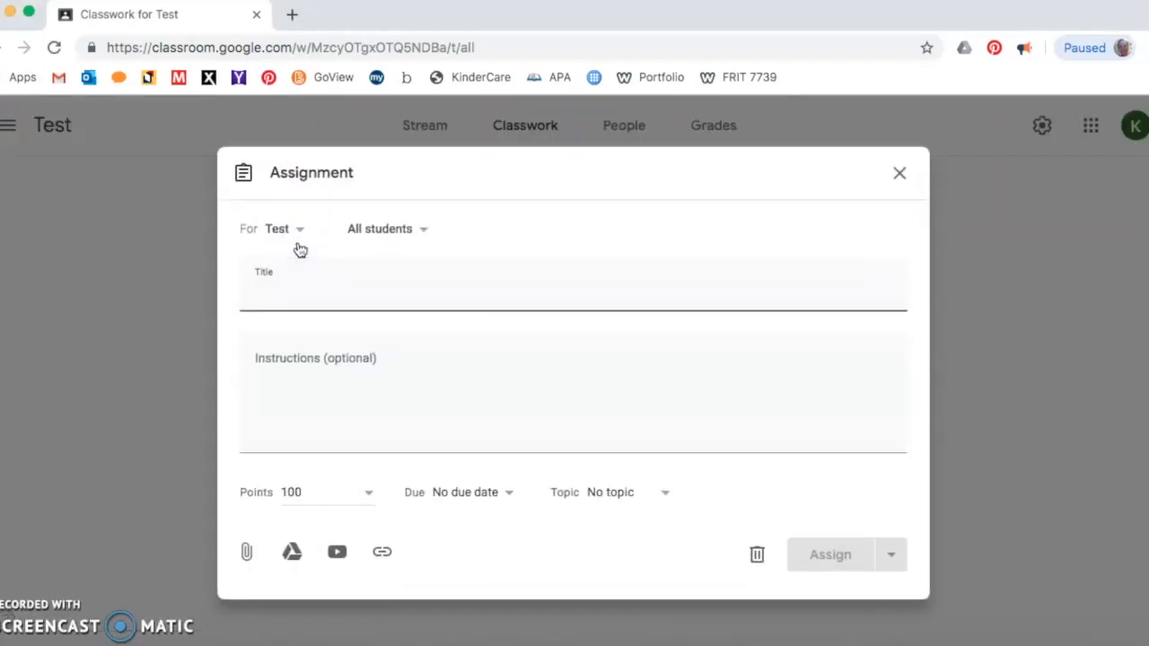
pyautogui.click(297, 231)
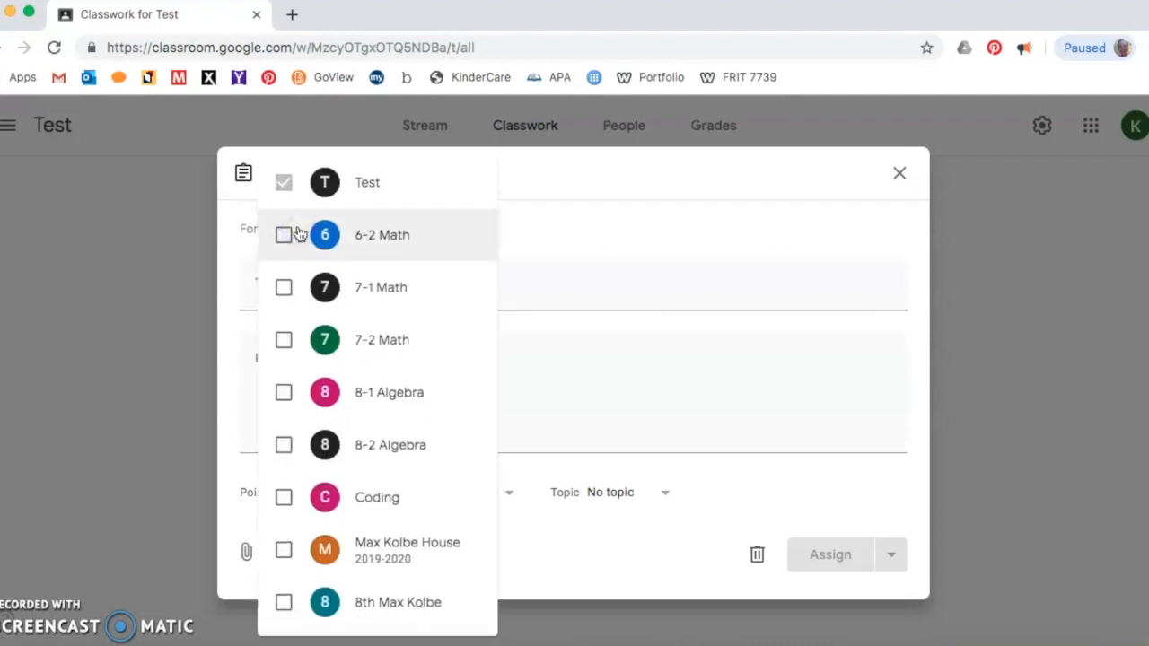
pyautogui.click(528, 196)
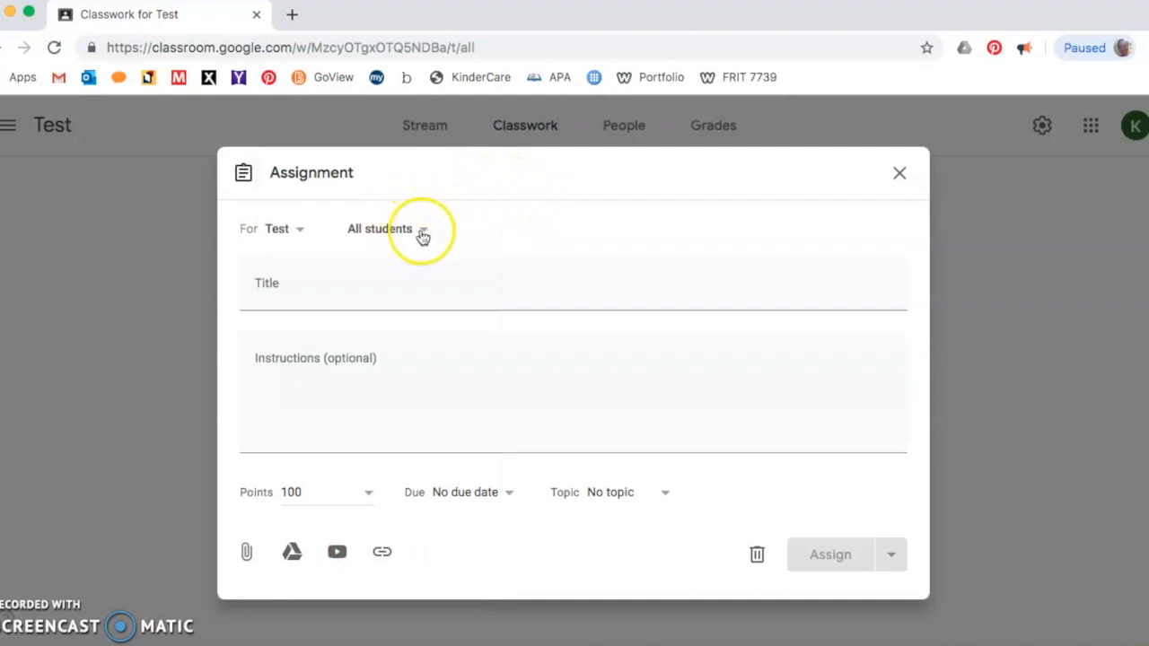
pyautogui.click(422, 232)
pyautogui.click(515, 230)
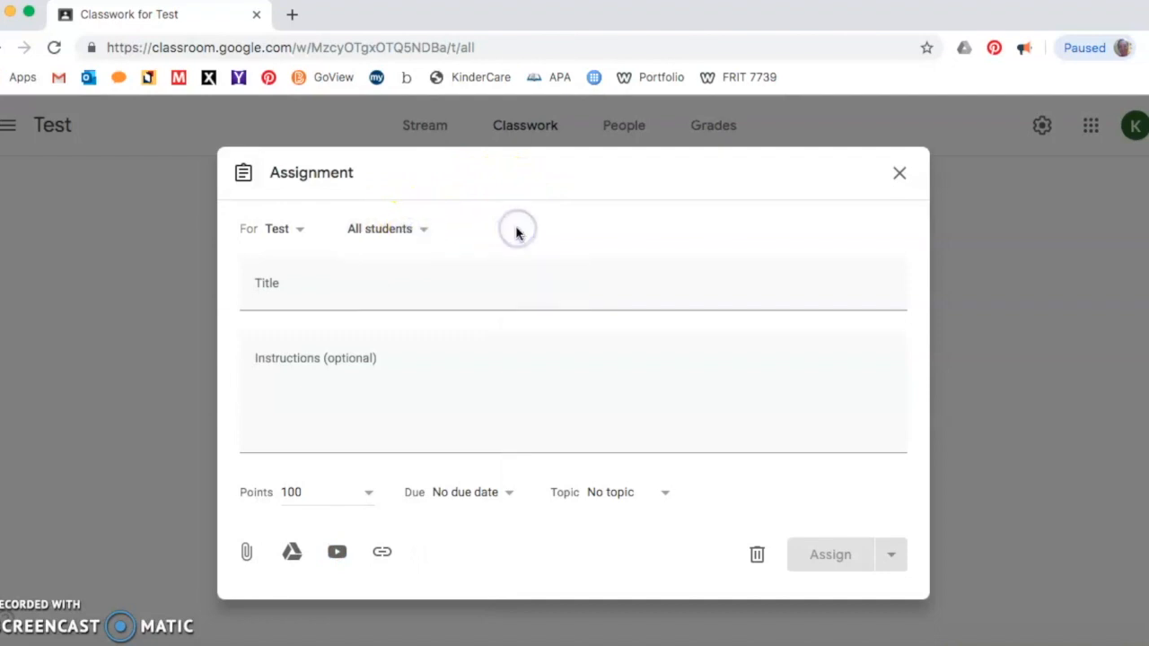
# Title the assignment "Introduction" and enter the instructions "Tell us something about yourself.".
pyautogui.click(430, 285)
pyautogui.write('Introduction')
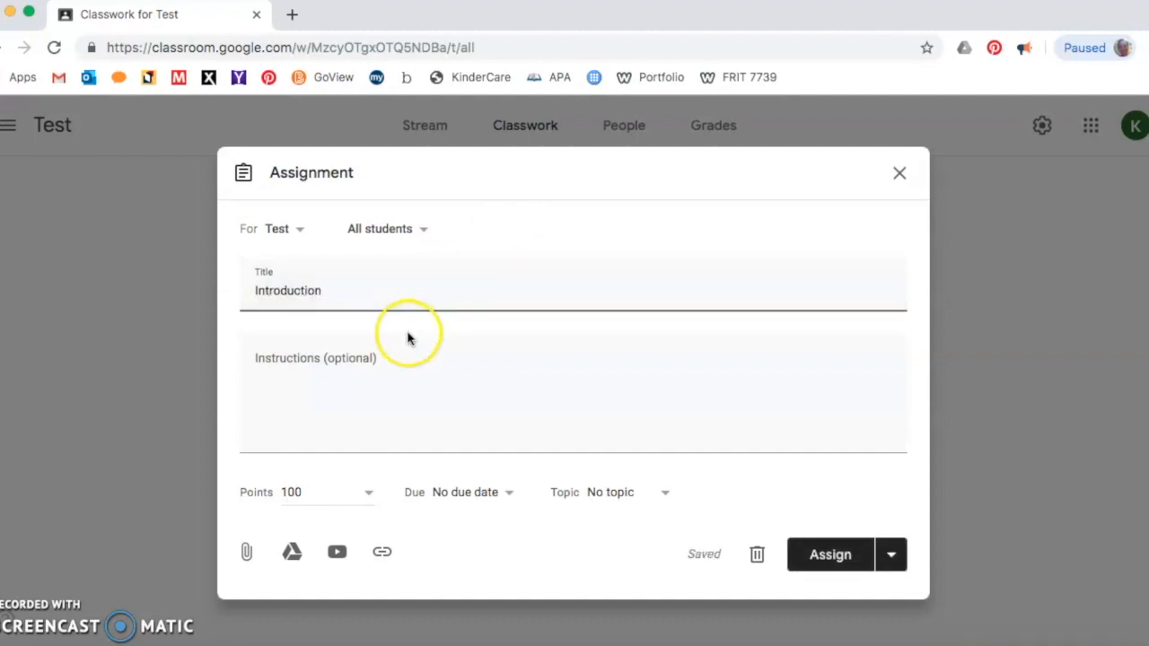
pyautogui.click(359, 359)
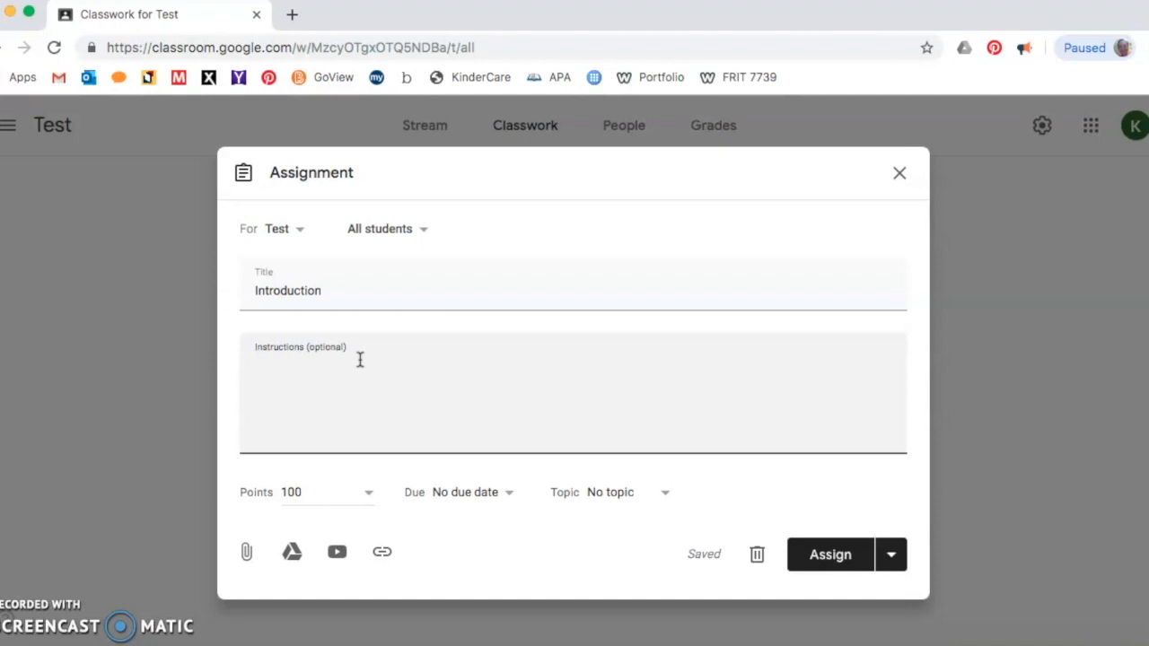
pyautogui.write('Tell us something about yourself.')
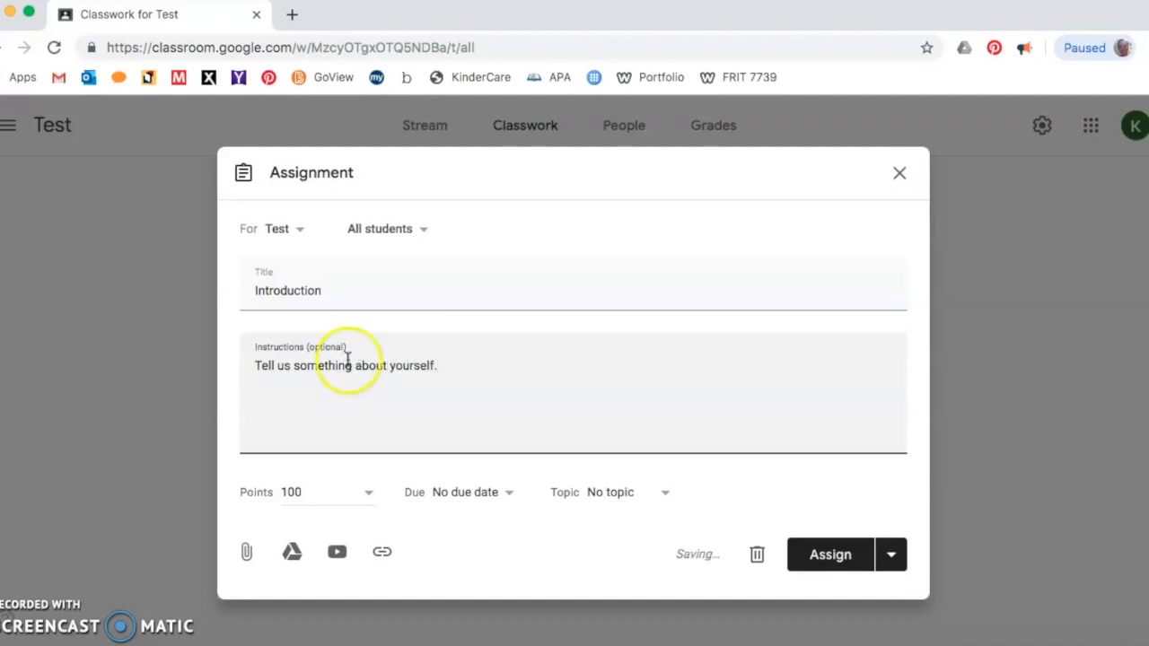
# Make the Introduction assignment ungraded and check its due date and topic options.
pyautogui.click(369, 492)
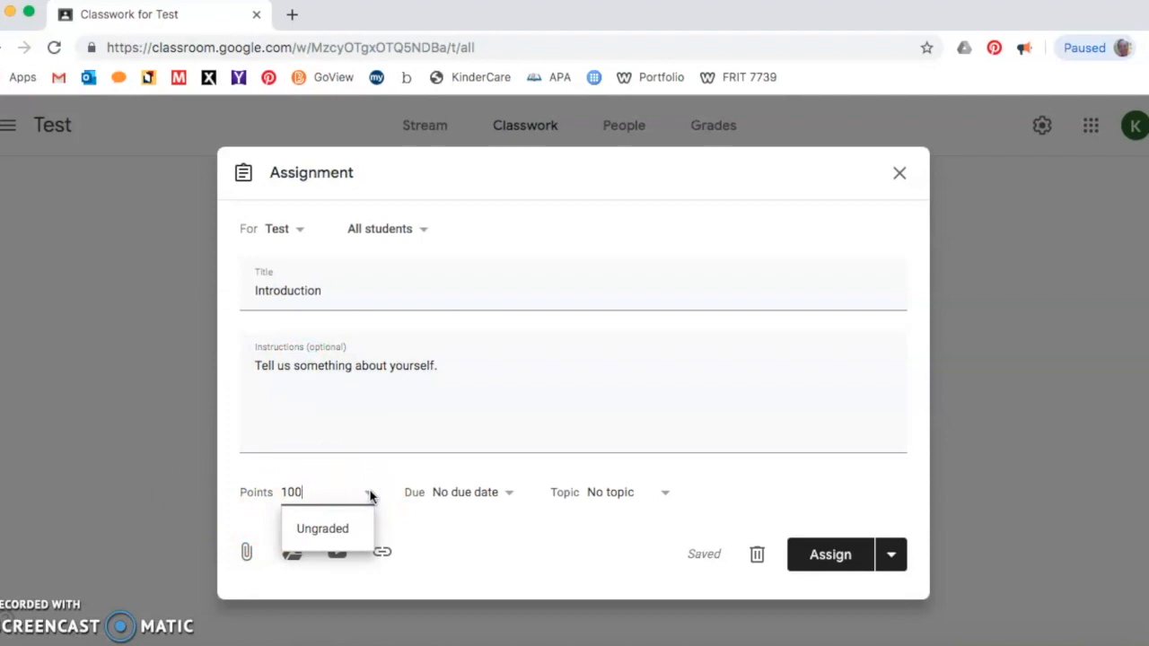
pyautogui.click(346, 528)
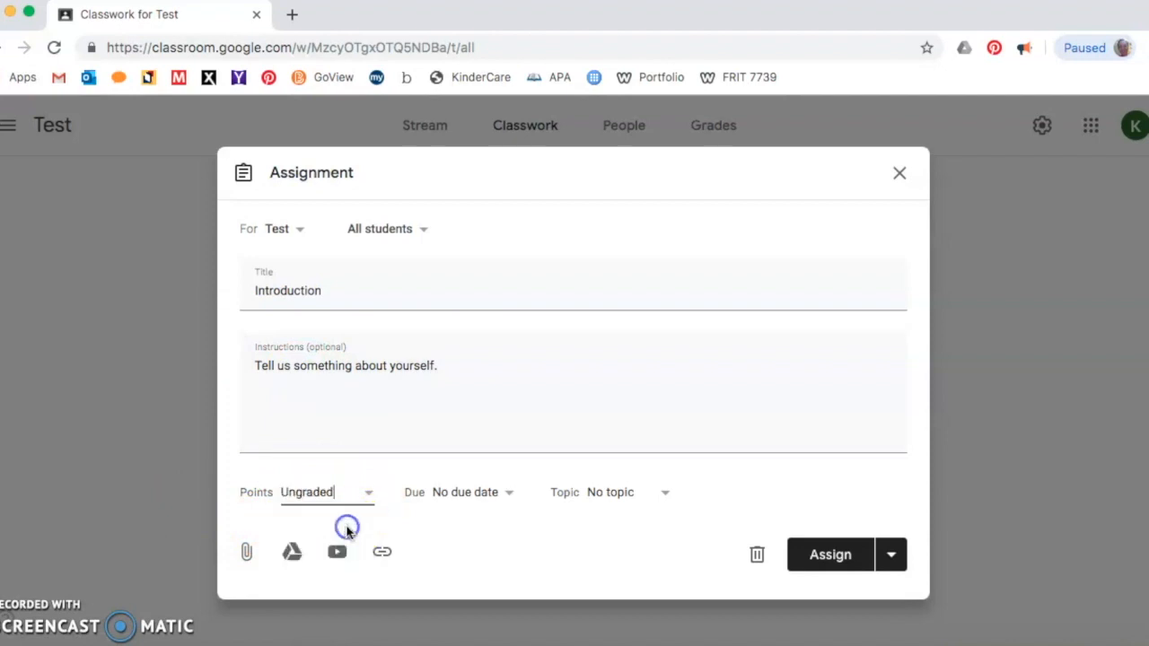
pyautogui.click(509, 495)
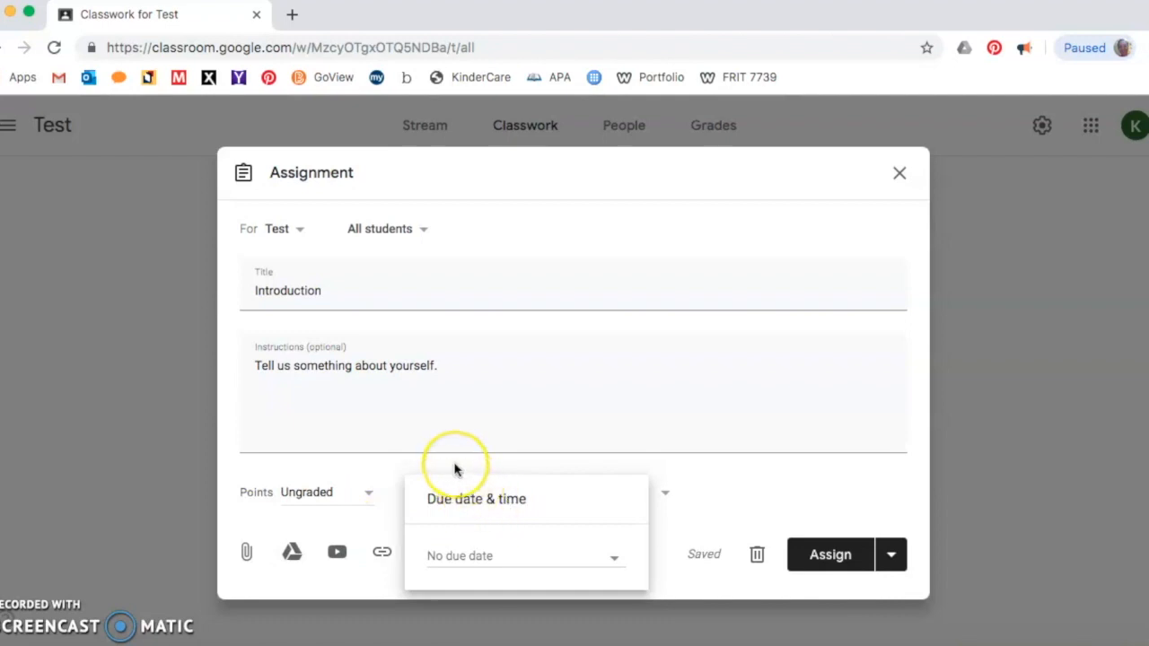
pyautogui.click(665, 493)
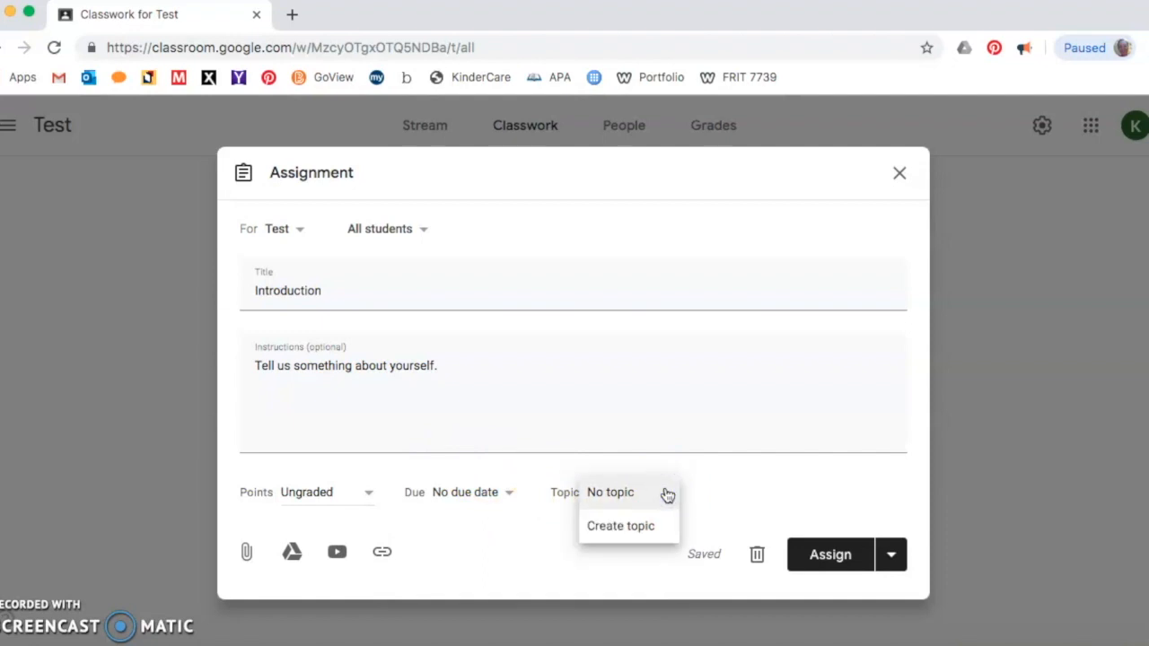
pyautogui.click(628, 531)
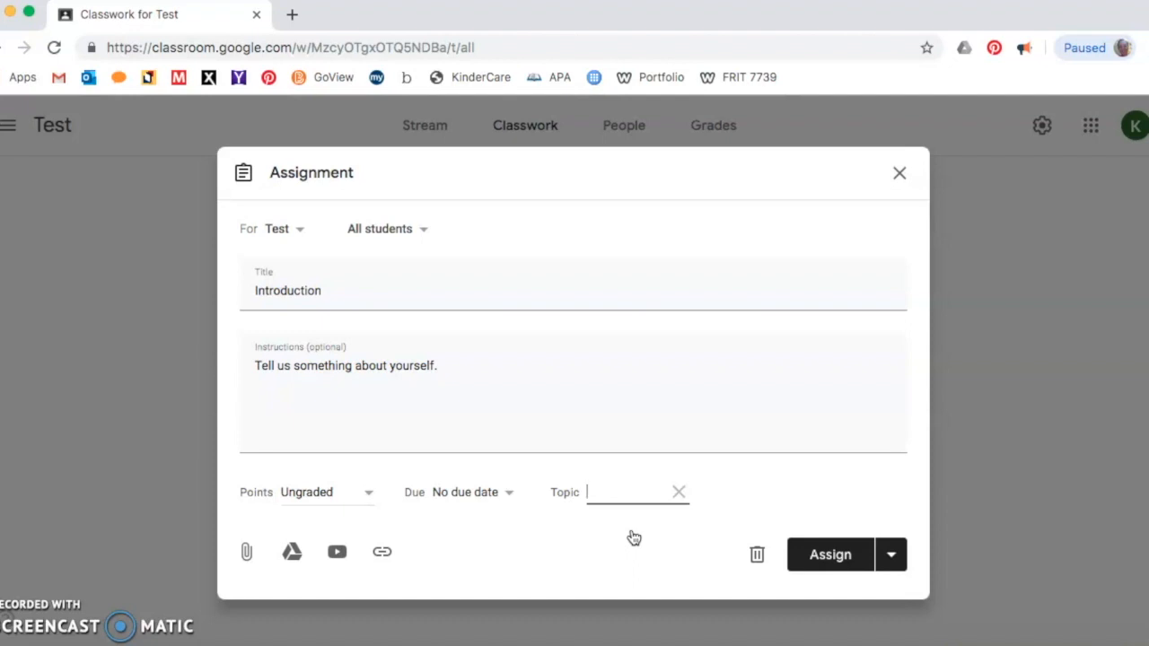
pyautogui.click(442, 536)
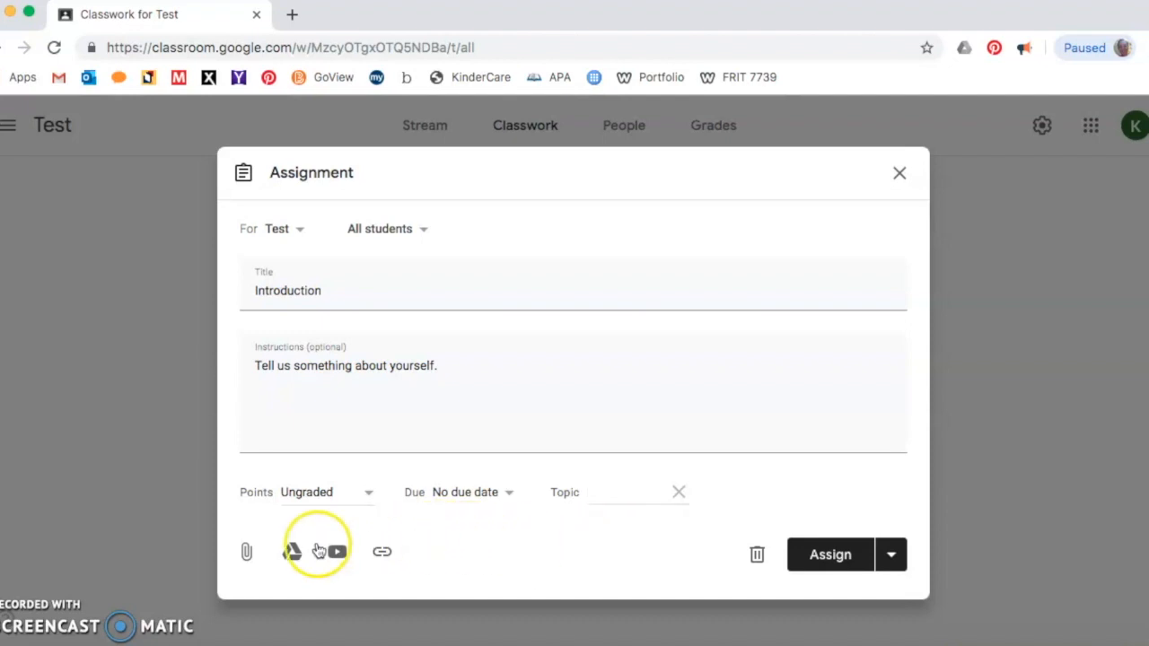
# Check the file attachment dialog, close it without adding a file, and assign the Introduction assignment to the class.
pyautogui.click(246, 551)
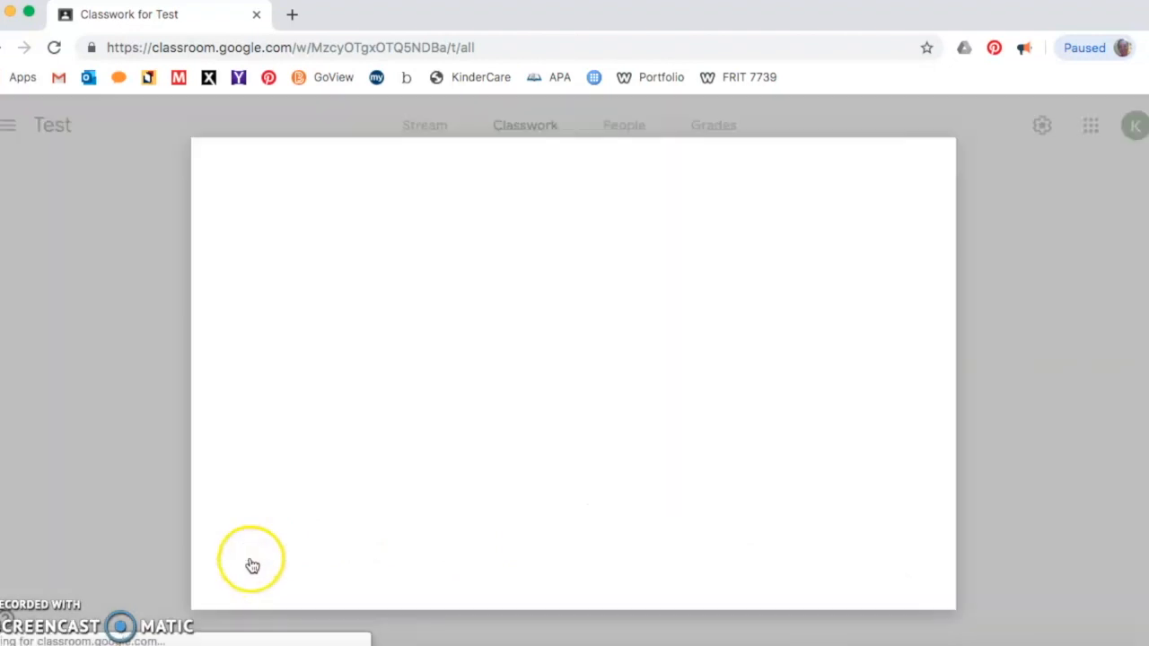
pyautogui.click(937, 165)
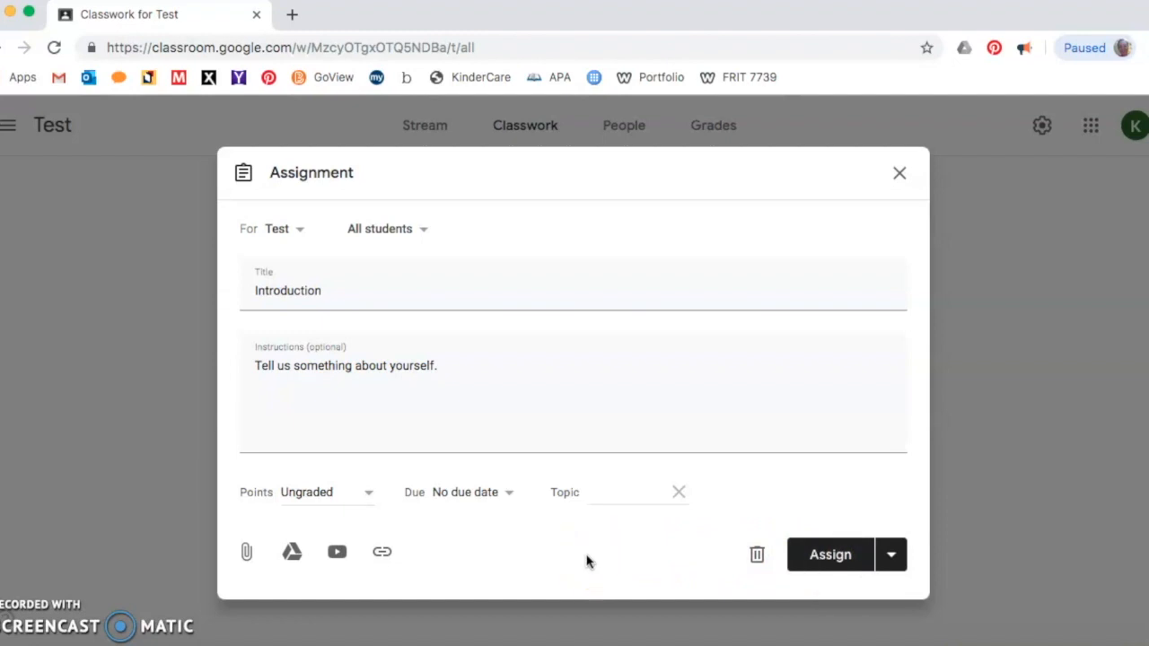
pyautogui.click(889, 555)
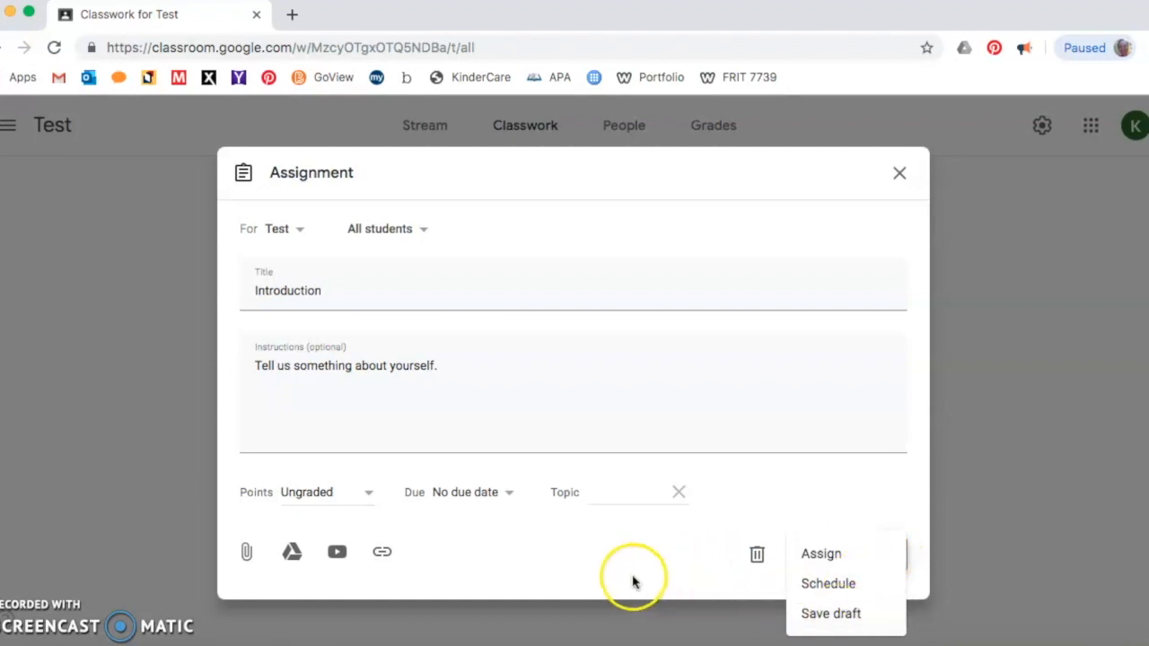
pyautogui.click(824, 562)
pyautogui.click(824, 562)
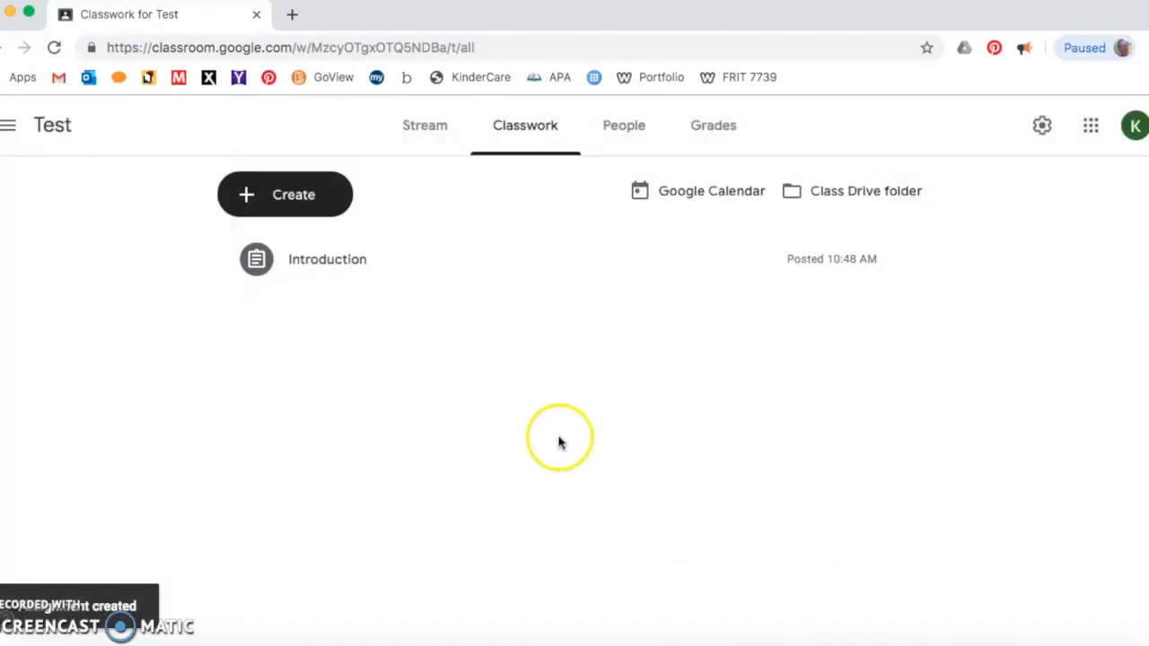
# Start a new quiz assignment, review its attached Blank Quiz form and grade importing option, and close it.
pyautogui.click(324, 202)
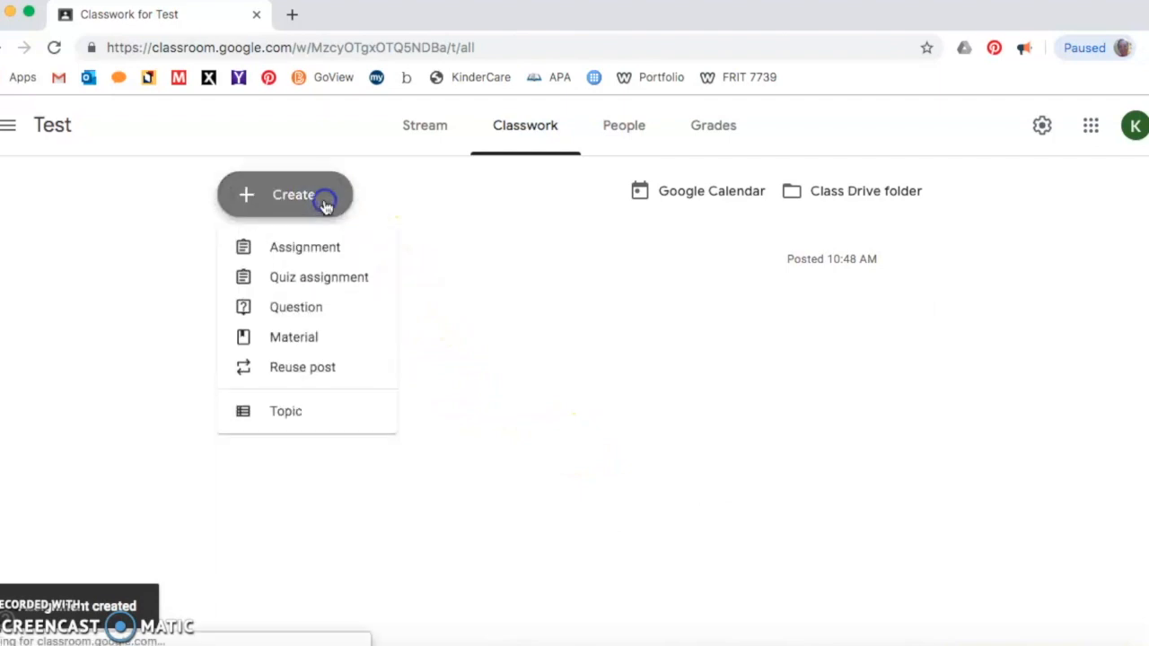
pyautogui.click(323, 277)
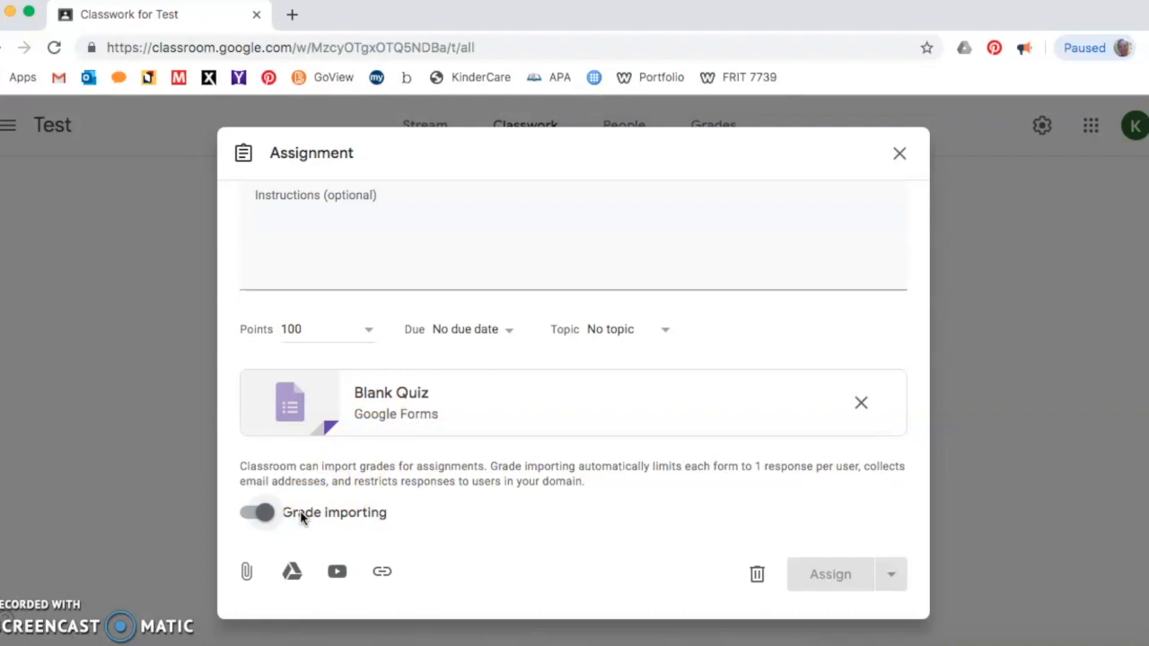
pyautogui.click(899, 157)
# Start a new classwork question, review its answer type and student reply options, and close it.
pyautogui.click(320, 199)
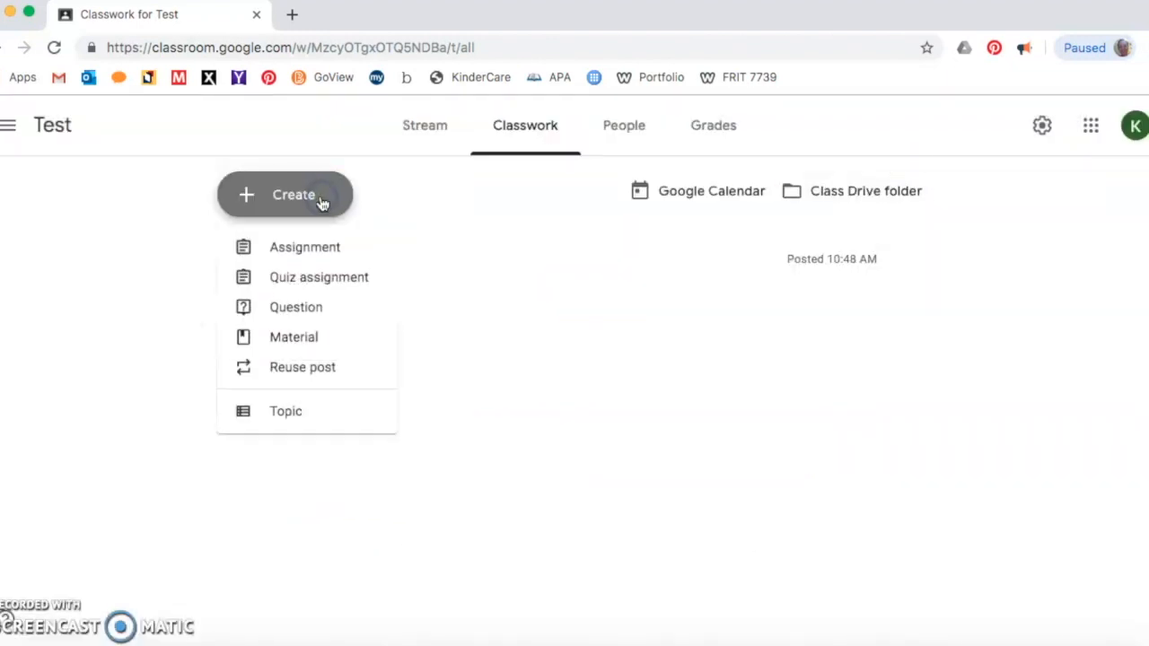
pyautogui.click(314, 307)
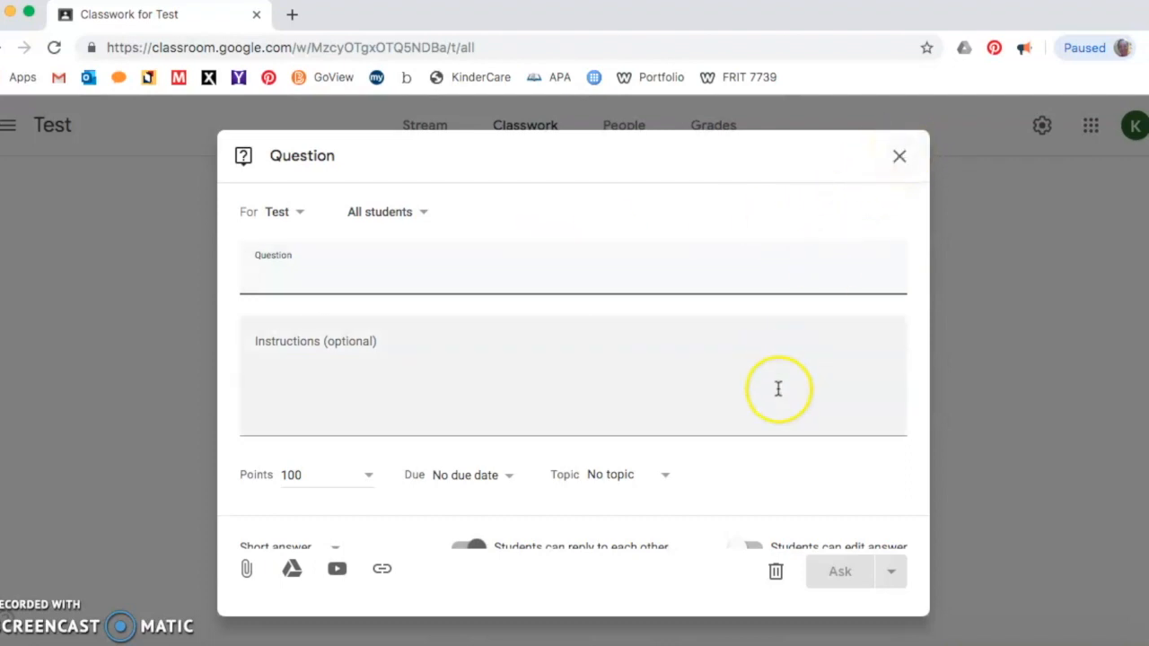
pyautogui.scroll(-1, 777, 382)
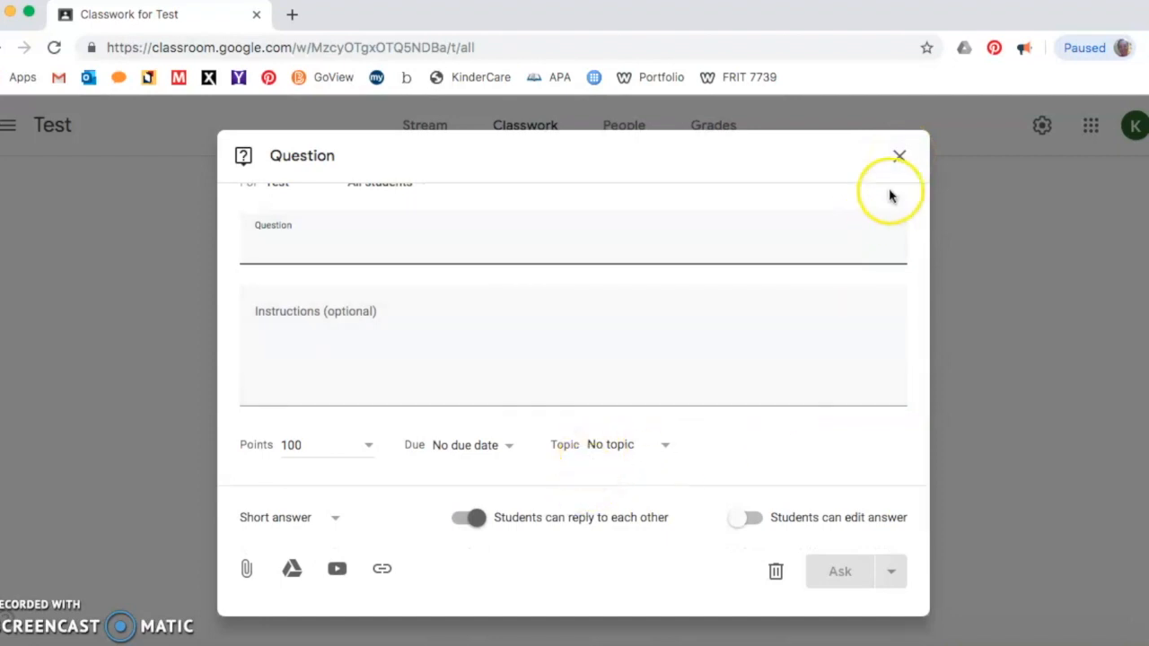
pyautogui.click(900, 162)
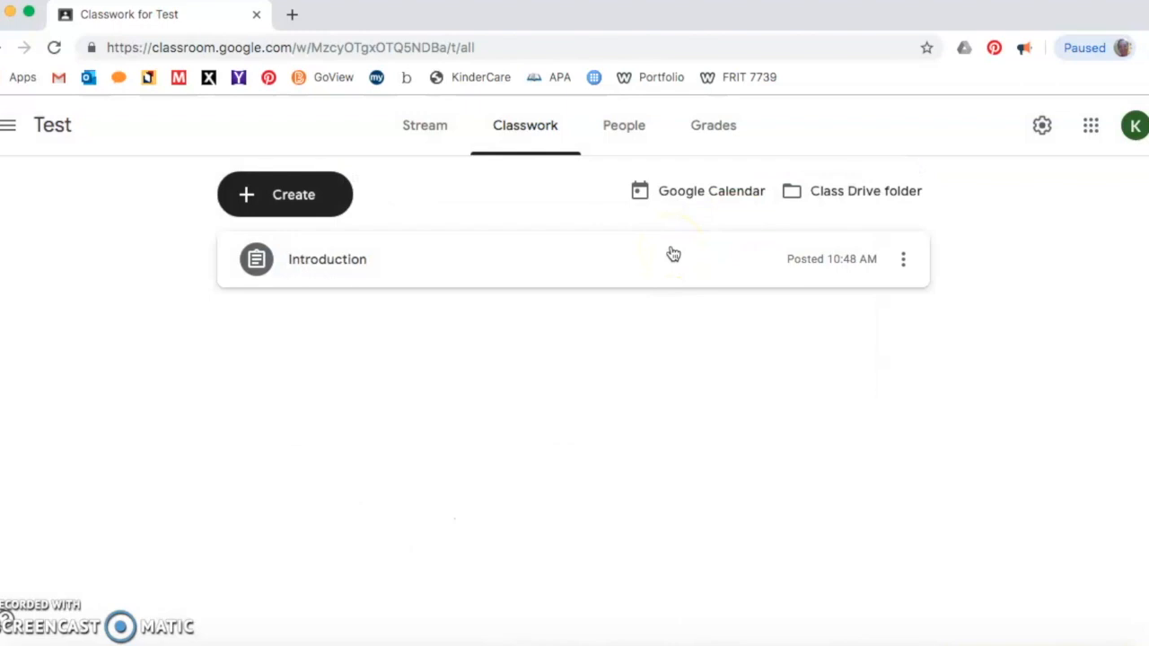
# Open the form for new class material, review its title, description and topic fields, and close it.
pyautogui.click(322, 206)
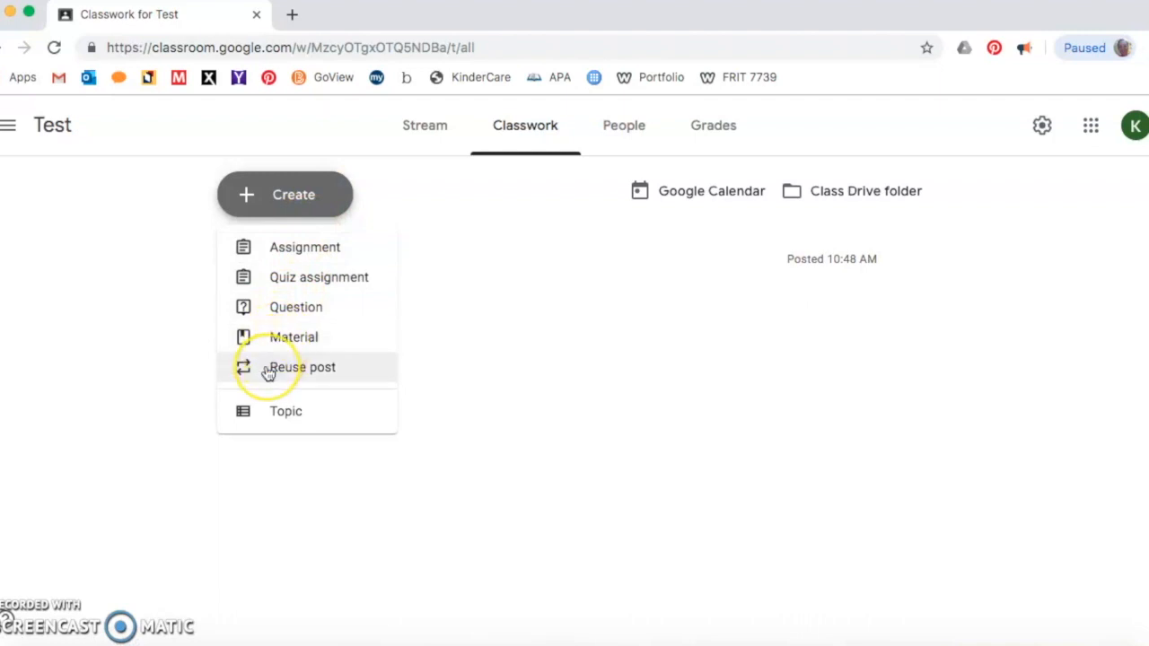
pyautogui.click(274, 341)
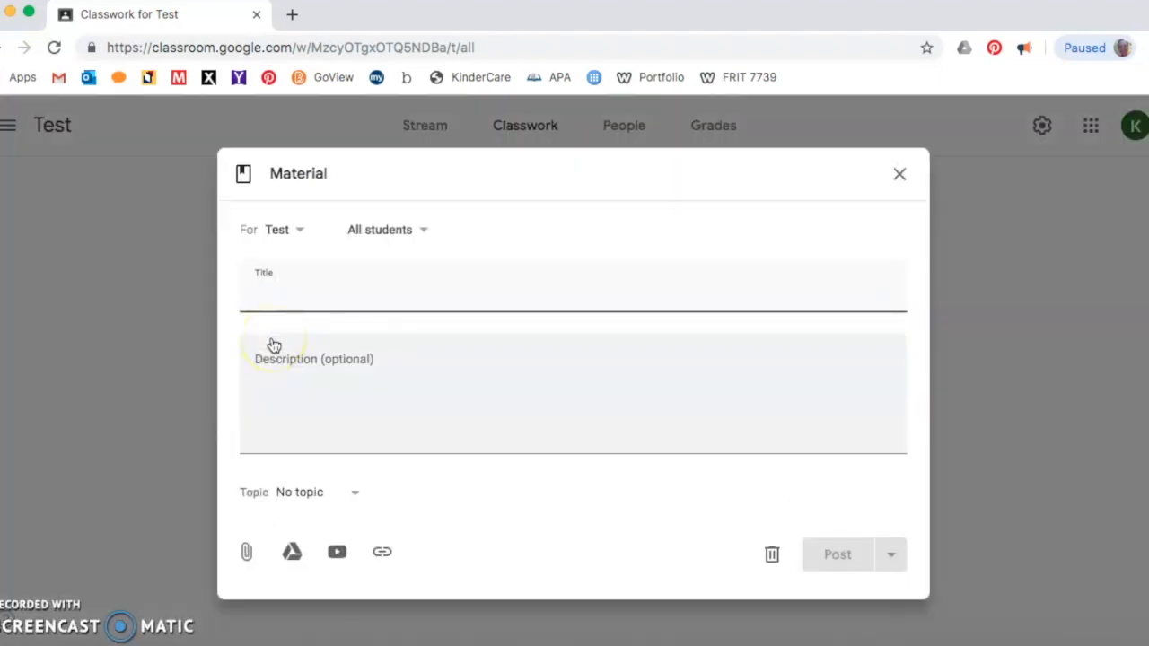
pyautogui.click(900, 178)
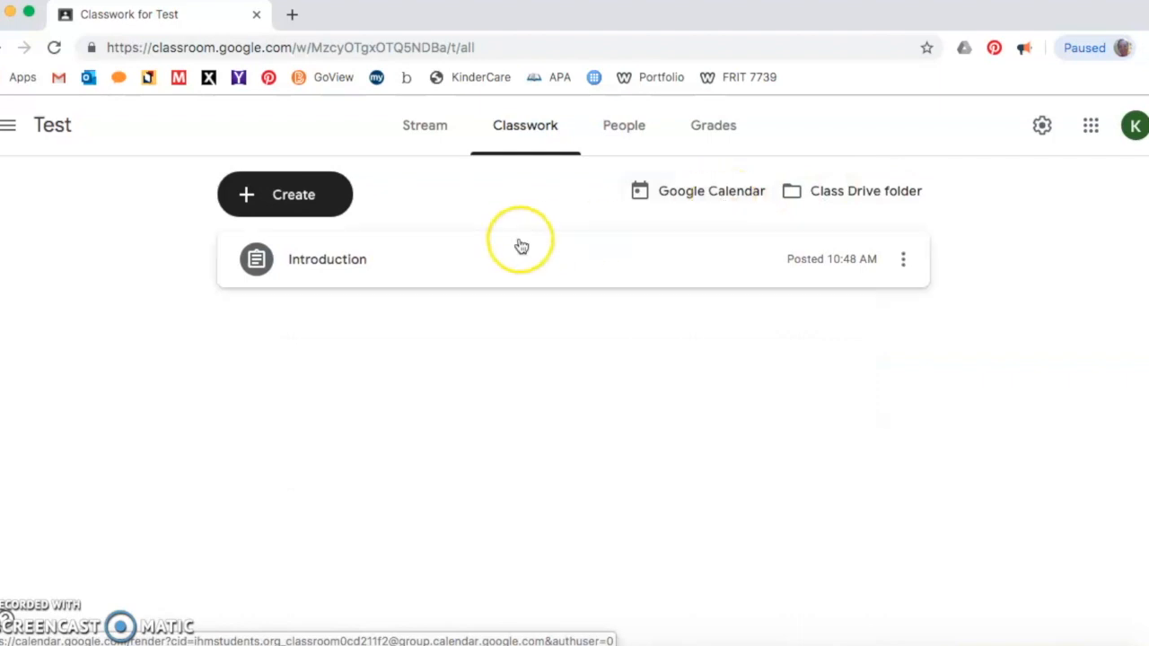
# Look at reusing a post from another class such as 6-2 Math, and close the selection.
pyautogui.click(328, 208)
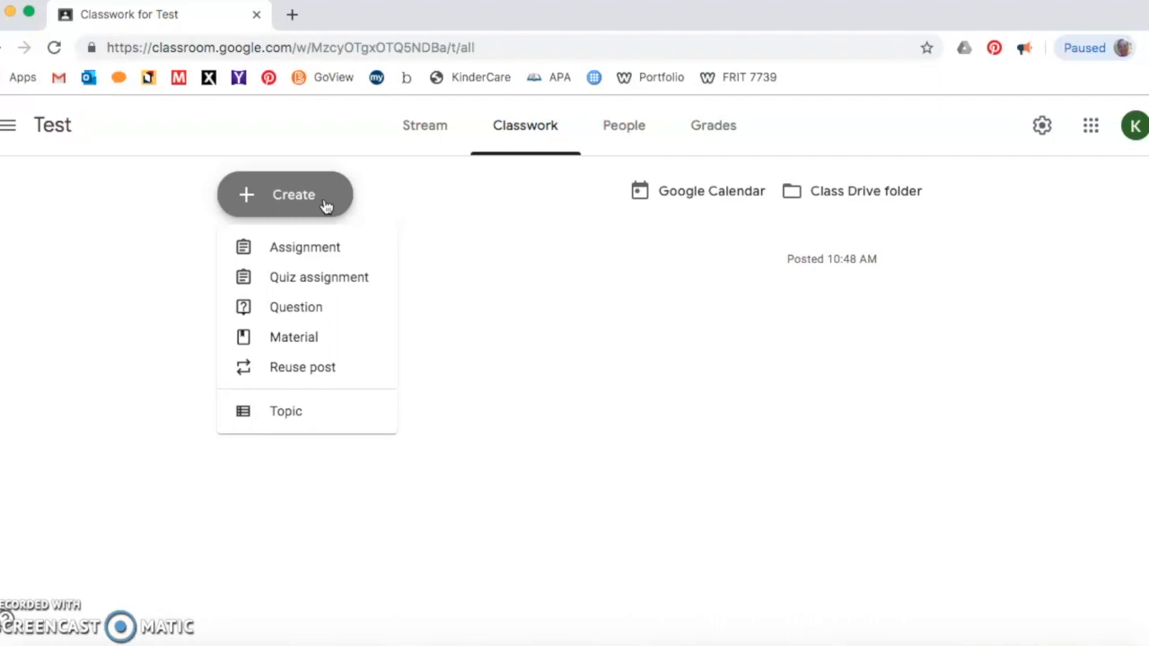
pyautogui.click(273, 372)
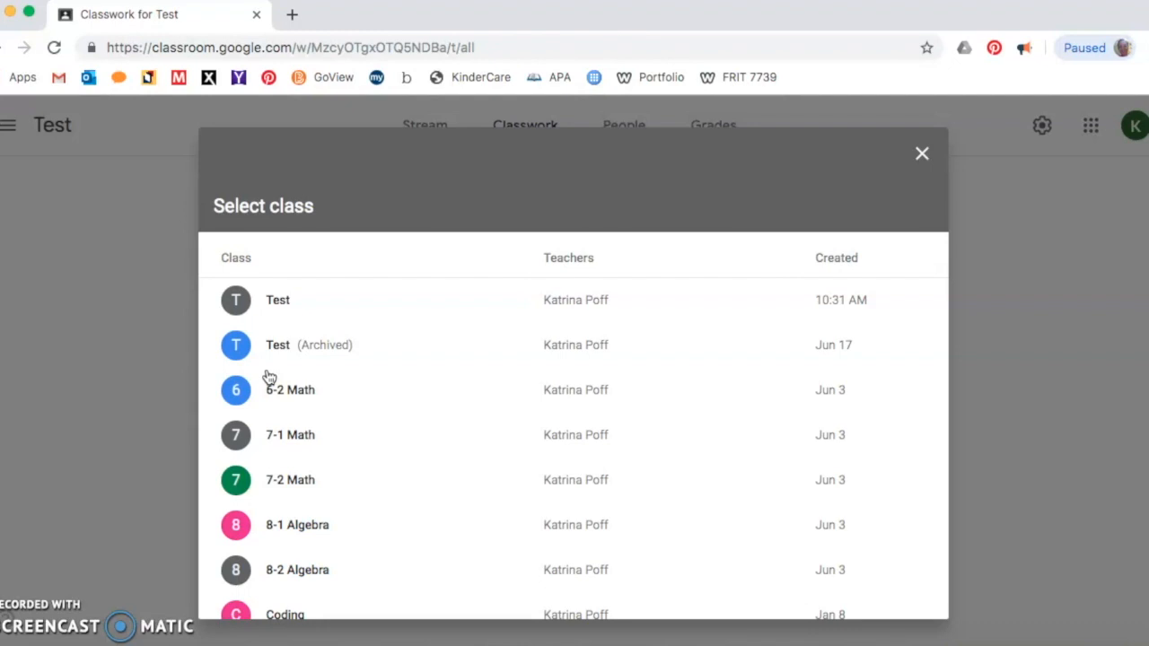
pyautogui.click(295, 386)
pyautogui.click(920, 154)
# On the Test class's People page, view and cancel the teacher invitation form and highlight the class code for students.
pyautogui.click(619, 134)
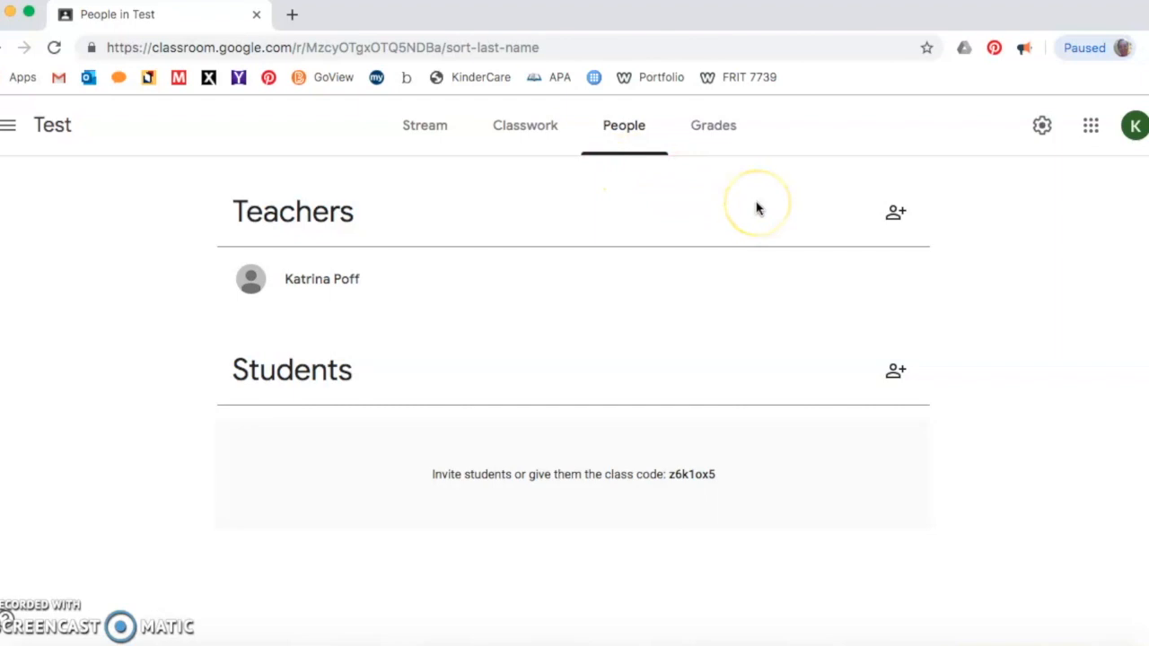
pyautogui.click(893, 218)
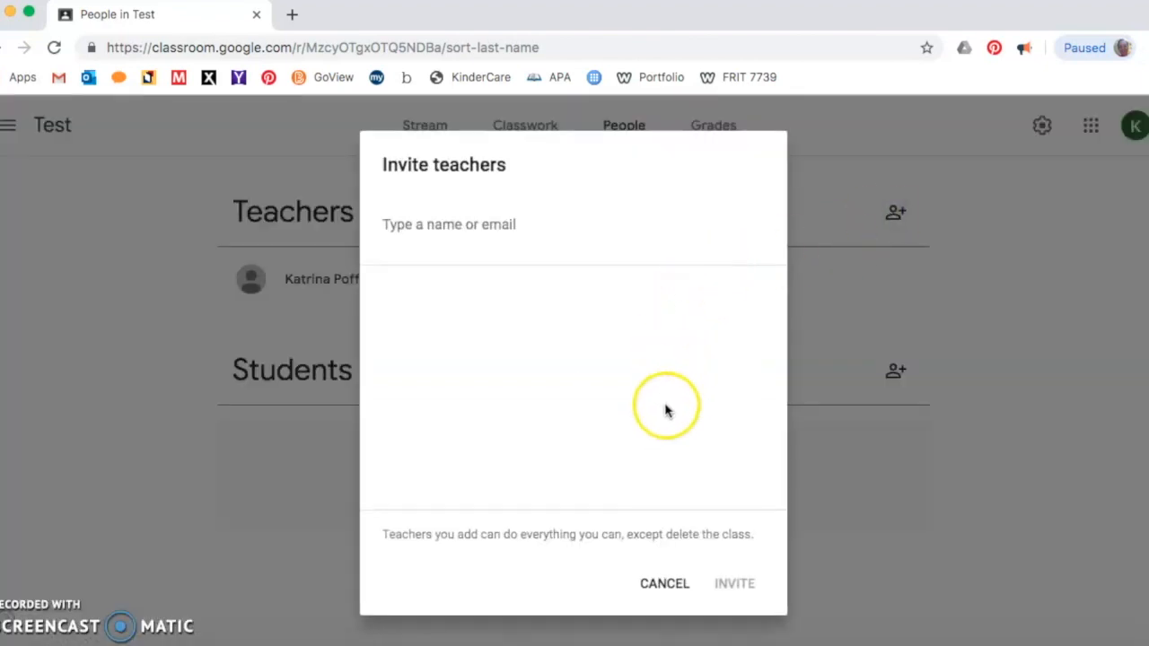
pyautogui.click(657, 586)
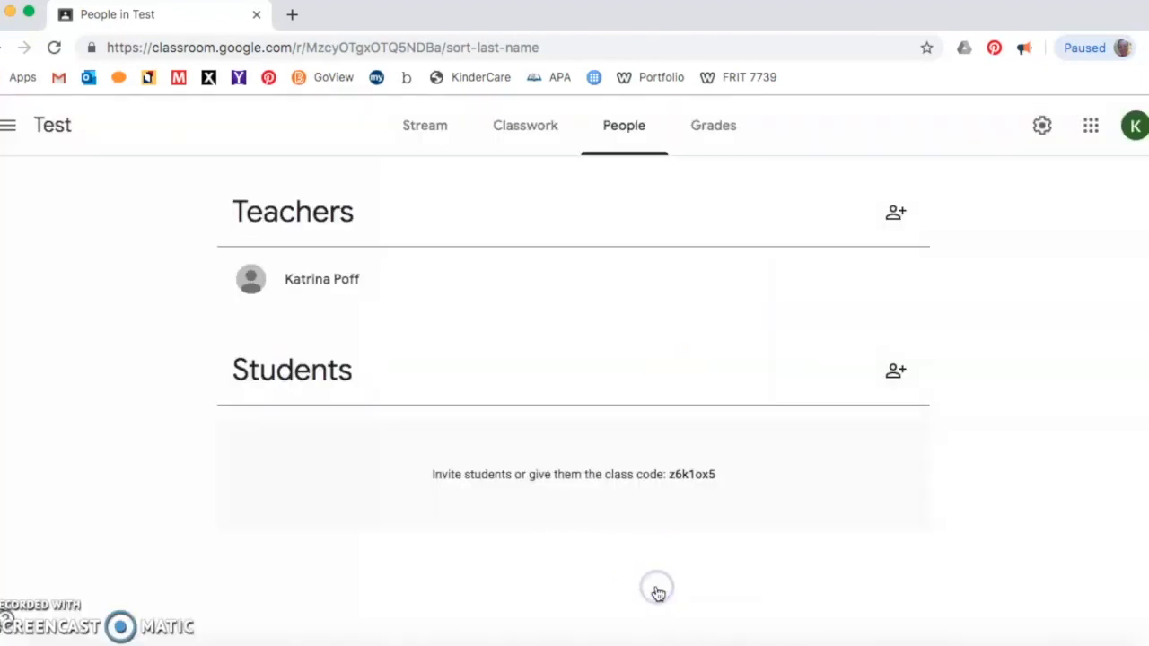
pyautogui.moveTo(714, 474); pyautogui.dragTo(671, 475)
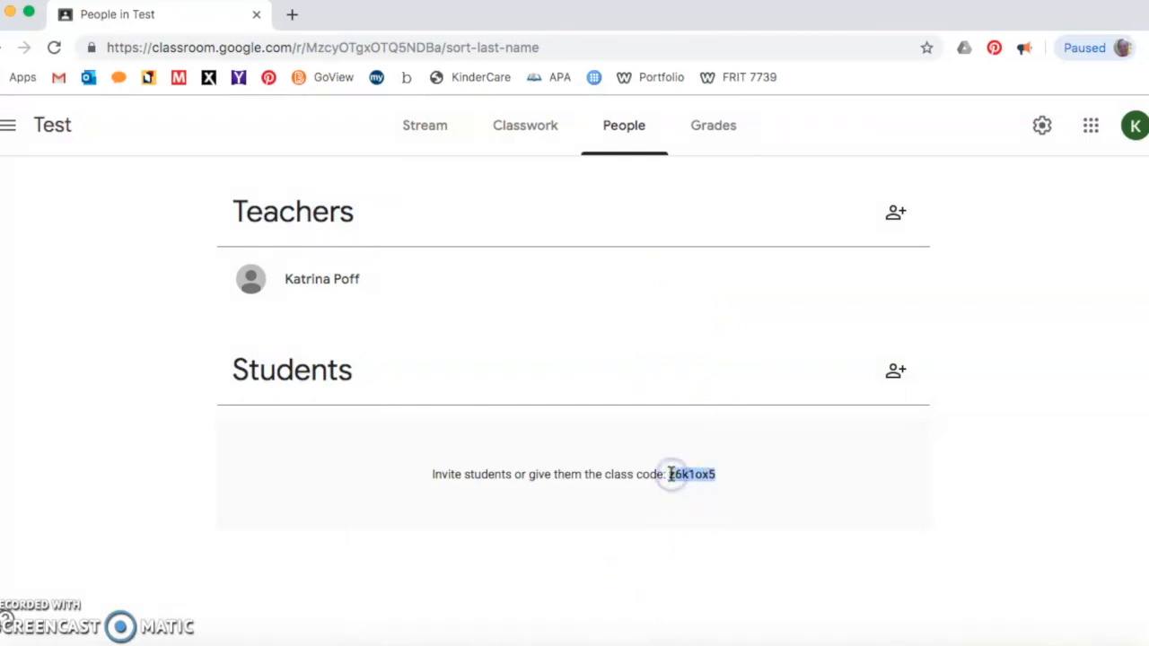
pyautogui.click(695, 494)
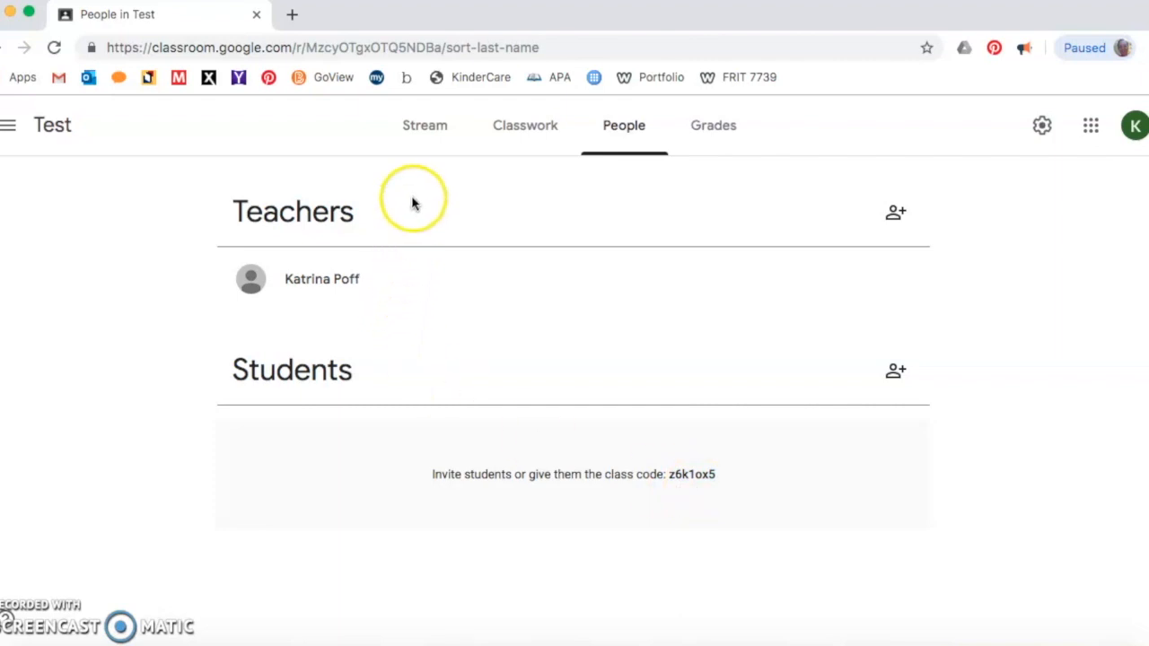
# Display the class code enlarged from the Test class's stream page and close the display.
pyautogui.click(424, 119)
pyautogui.click(263, 263)
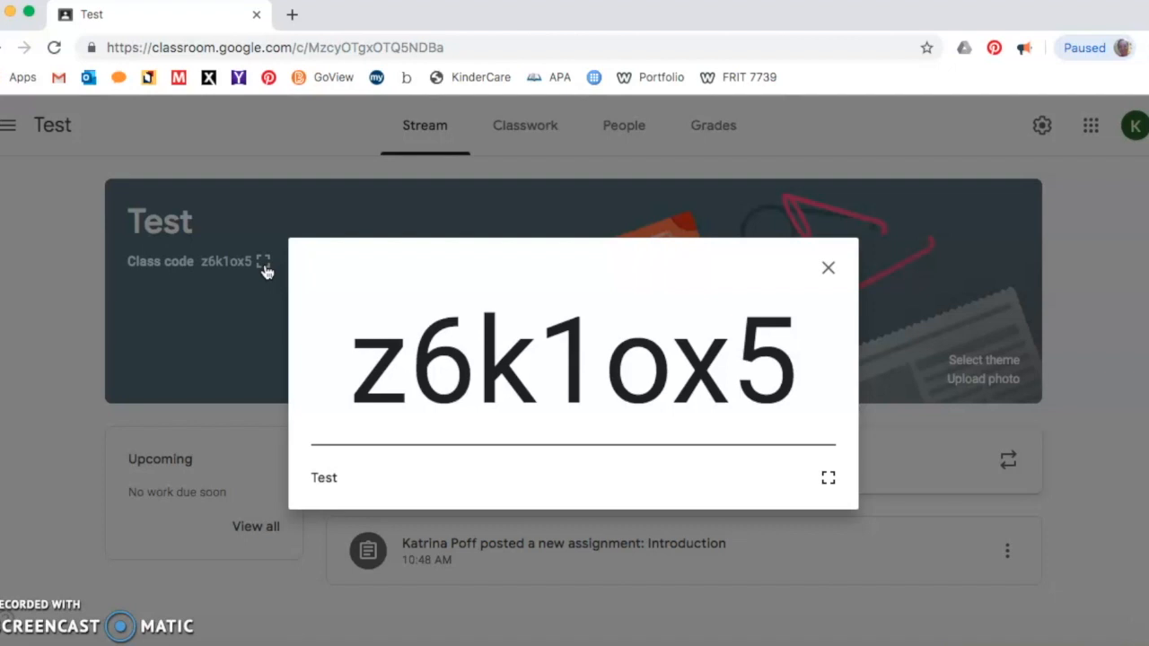
pyautogui.click(830, 269)
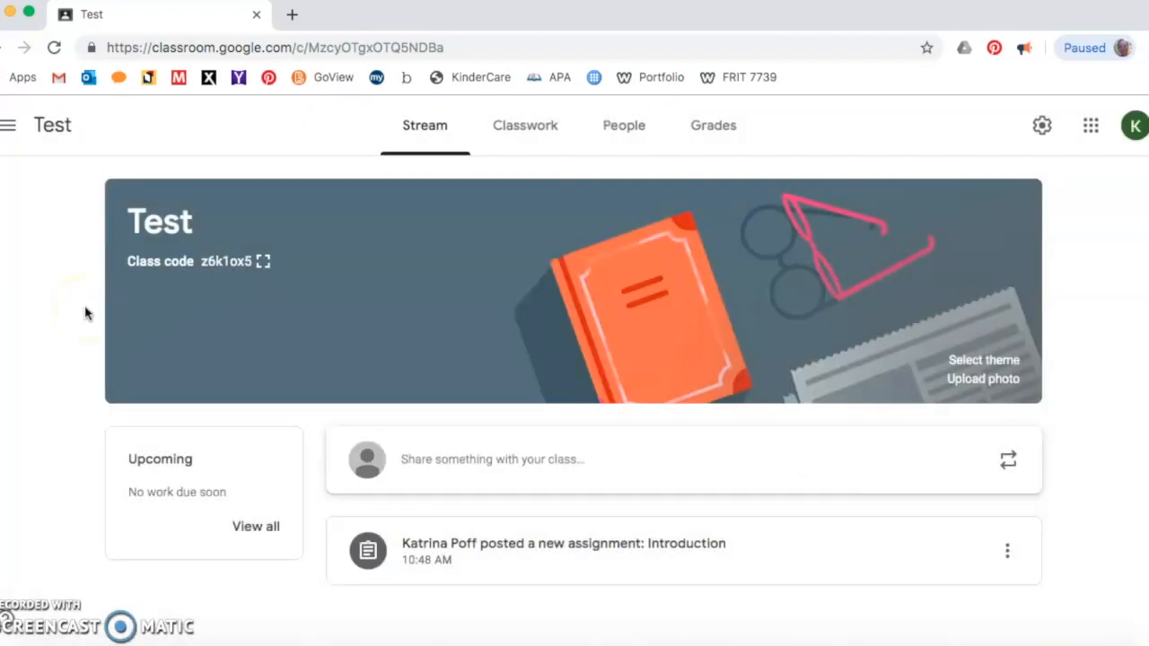
# Open the Test class's settings and review the actions available for the class code.
pyautogui.click(1040, 127)
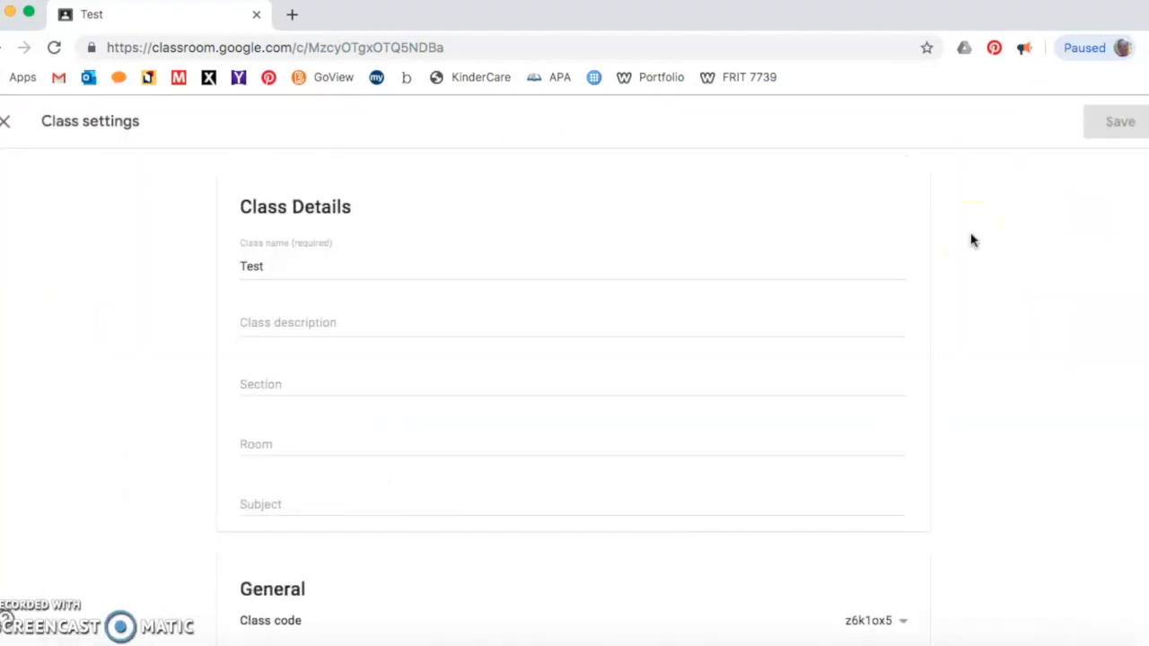
pyautogui.scroll(-5, 970, 239)
pyautogui.click(904, 353)
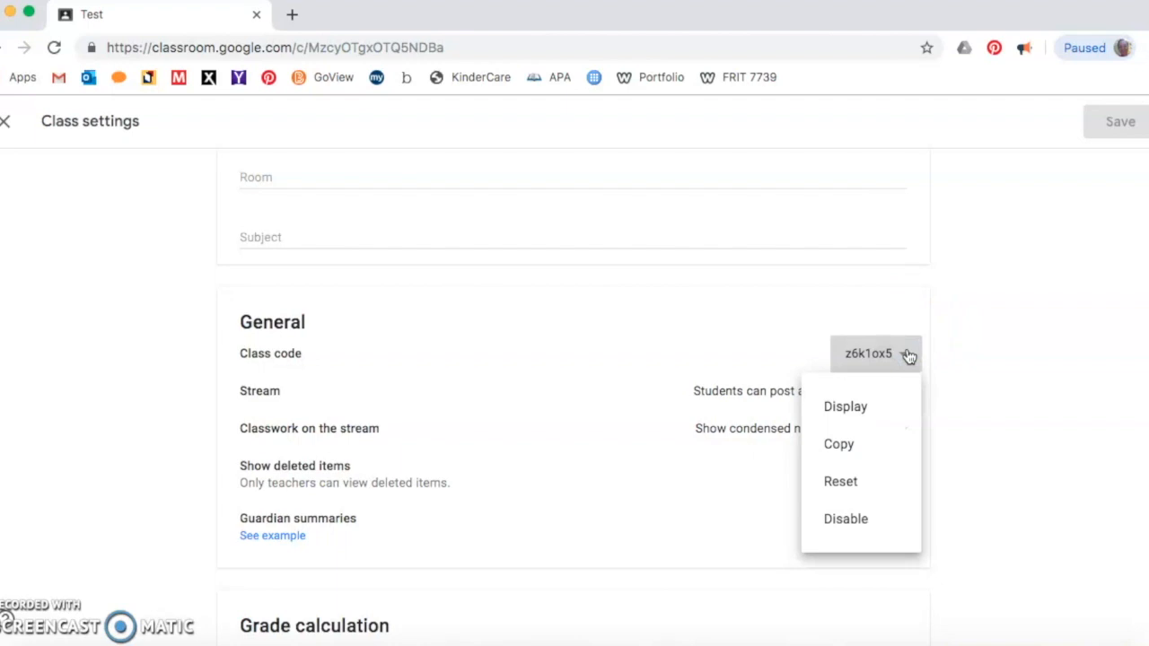
pyautogui.click(1007, 387)
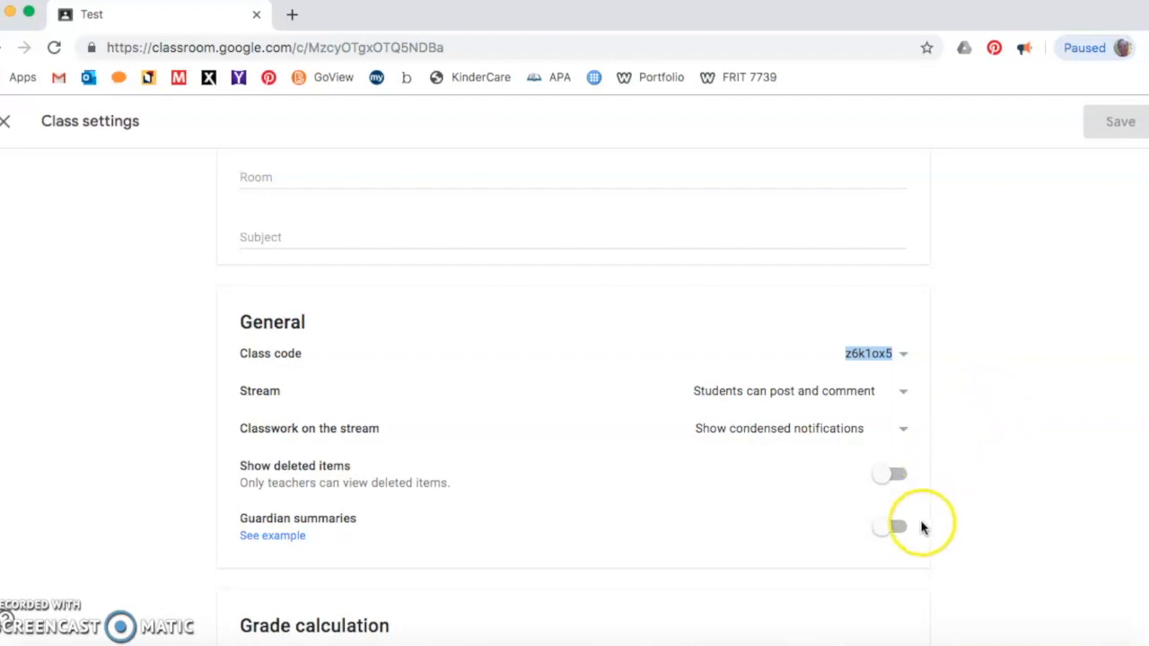
# Review the overall grade calculation choices in the class settings and leave the settings without changes.
pyautogui.scroll(-5, 969, 334)
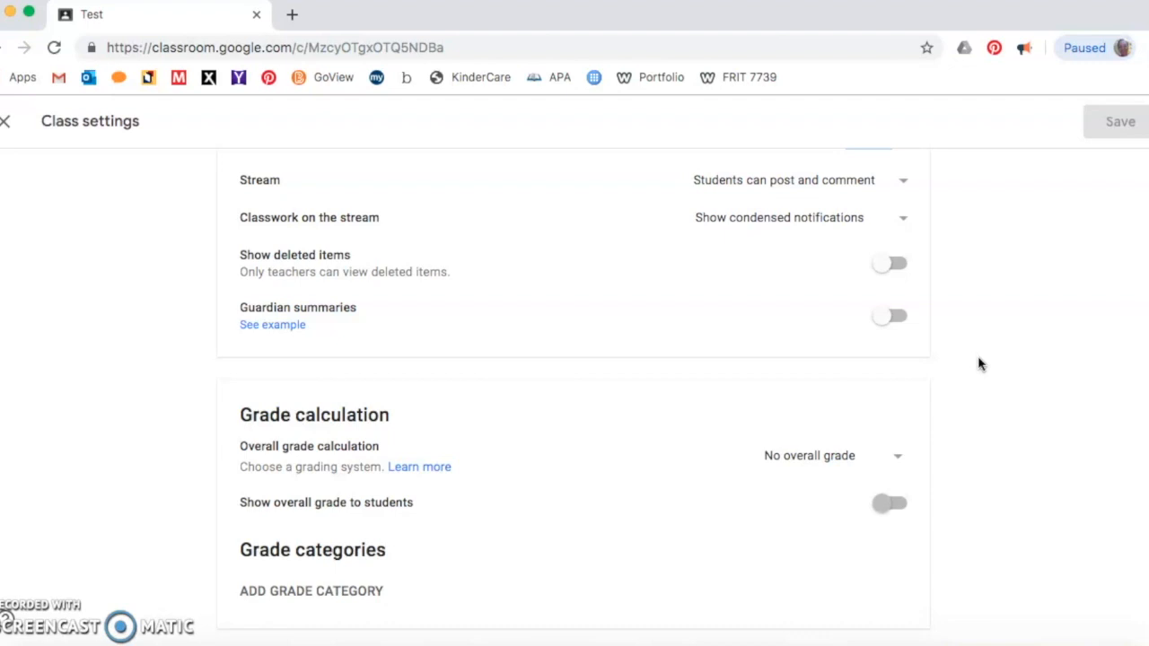
pyautogui.click(896, 457)
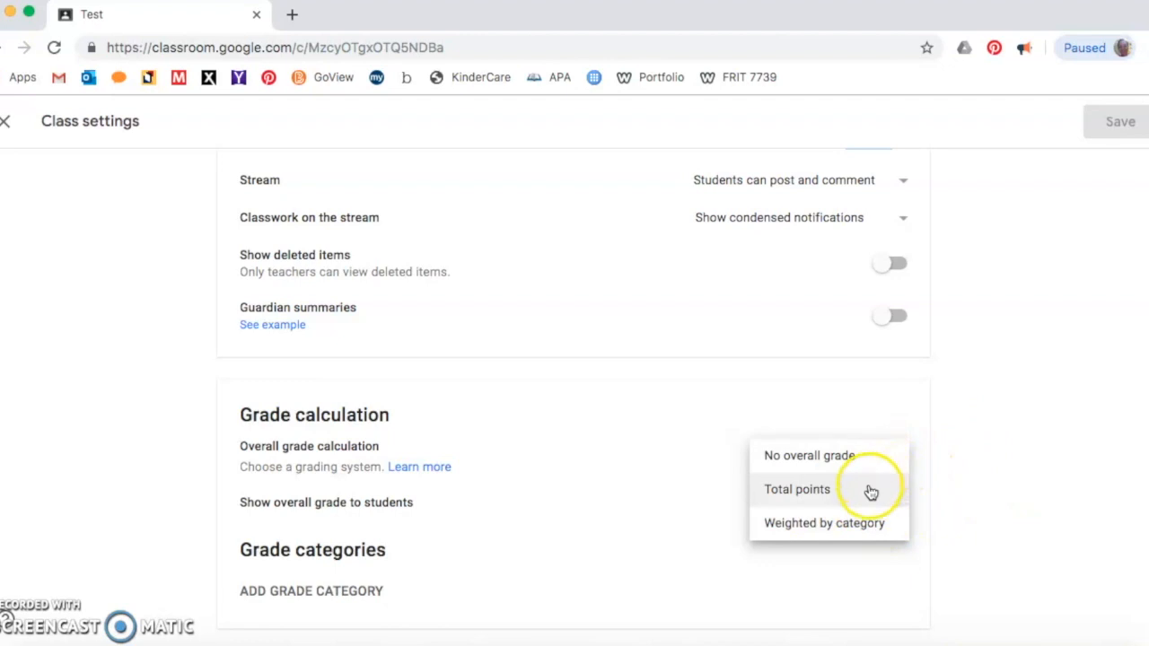
pyautogui.click(1020, 495)
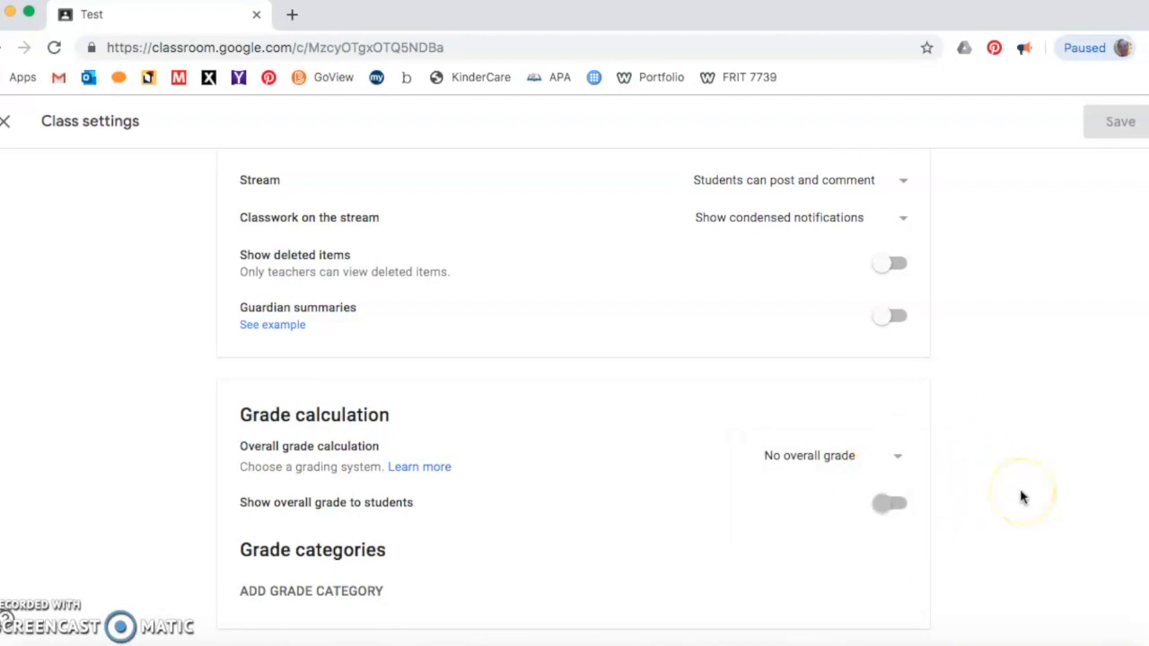
pyautogui.scroll(10, 1021, 496)
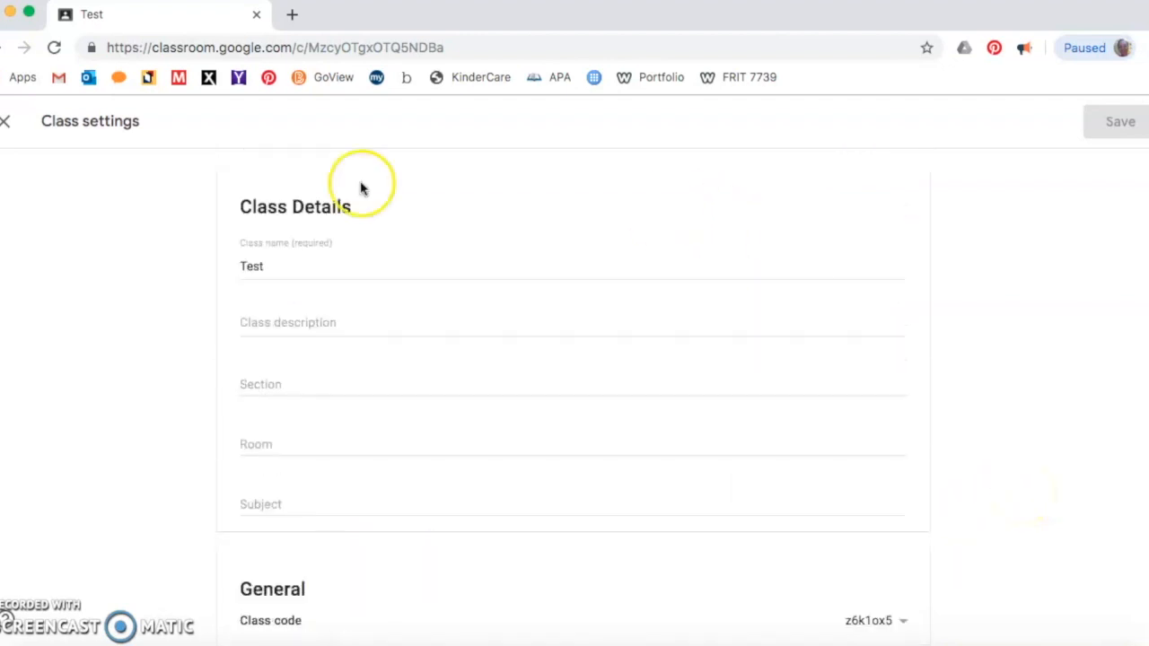
pyautogui.click(5, 120)
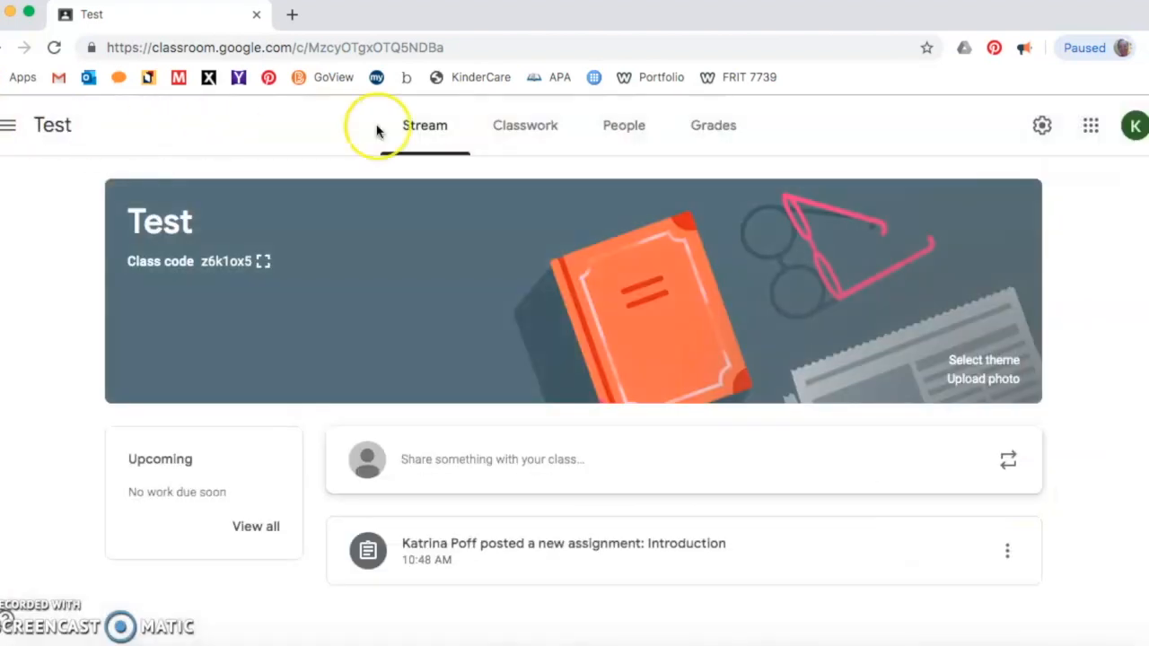
# View the Test class's Grades page and return to the overview of all classes.
pyautogui.click(716, 131)
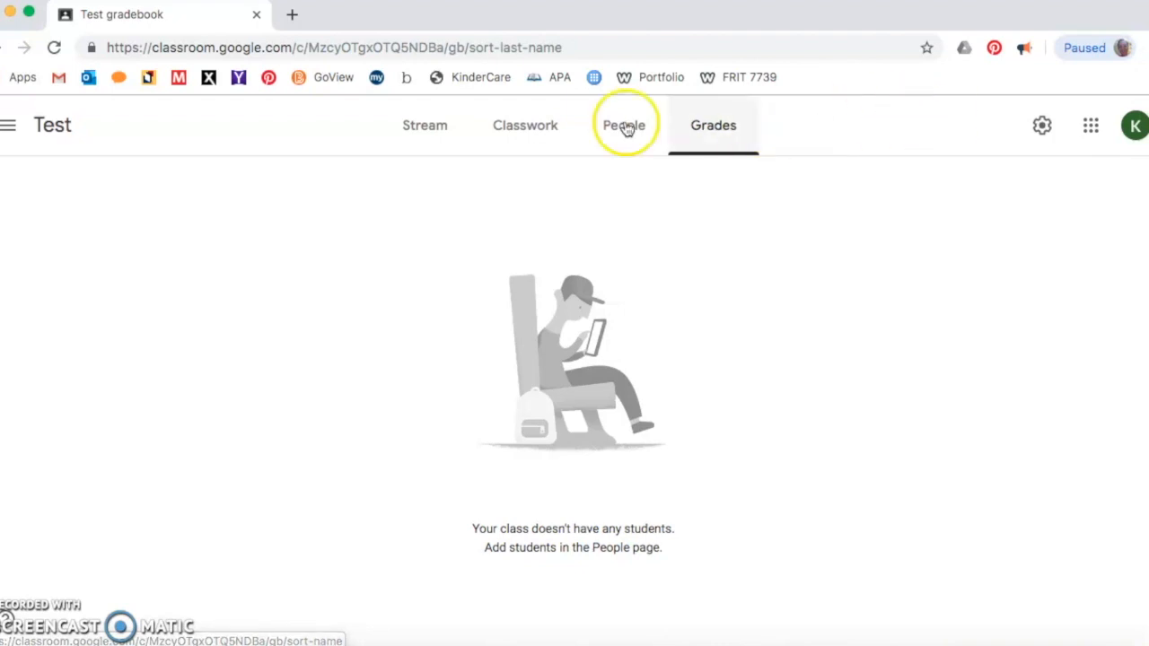
pyautogui.click(7, 125)
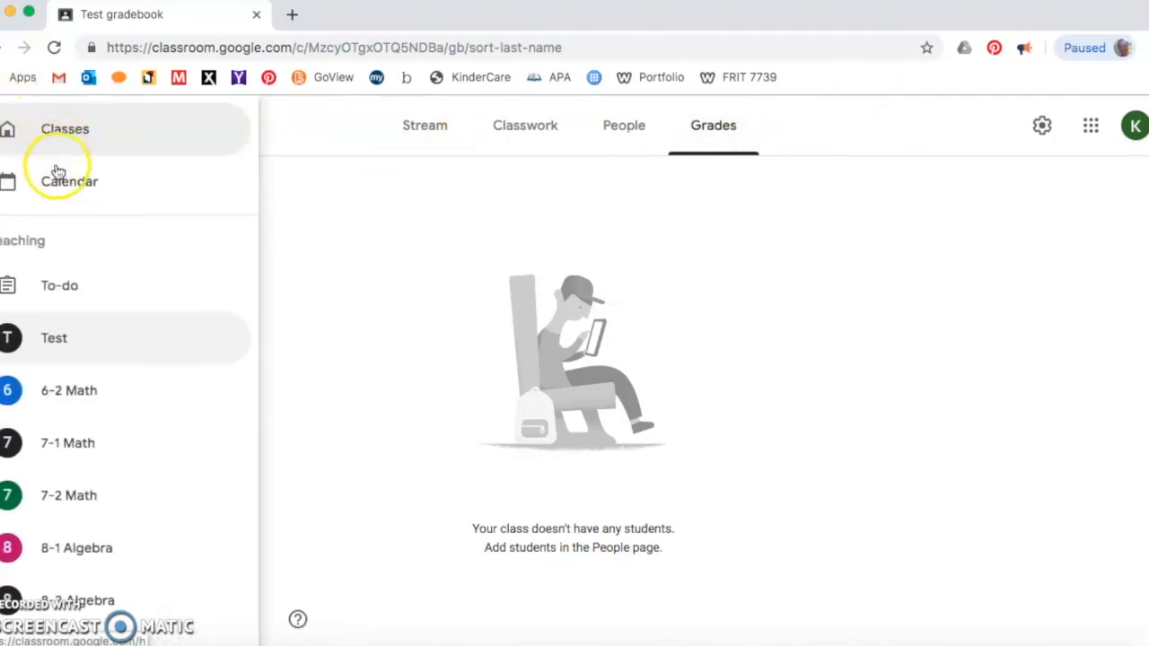
pyautogui.click(63, 129)
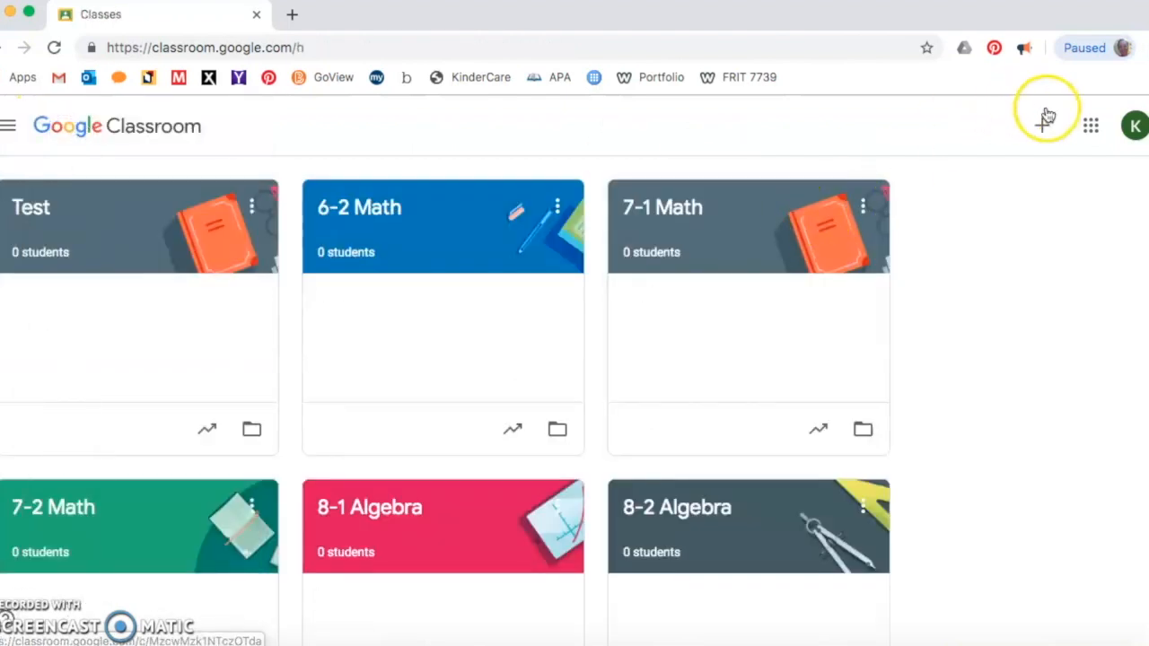
# Start joining a class from the overview of all classes.
pyautogui.click(1041, 125)
pyautogui.click(985, 168)
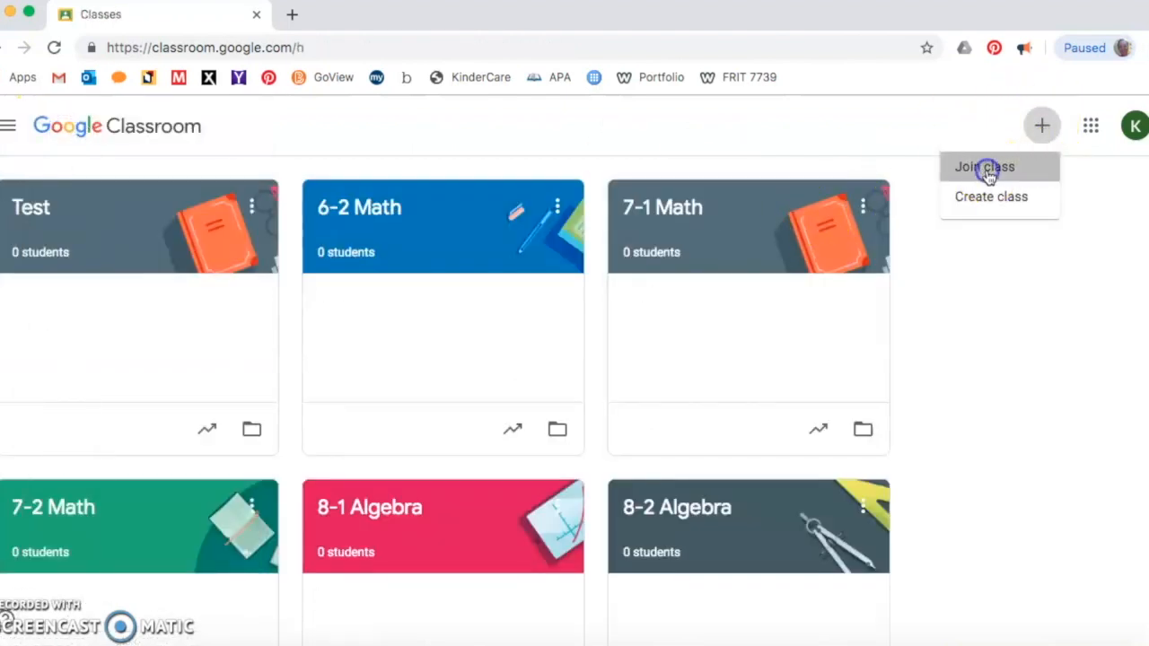